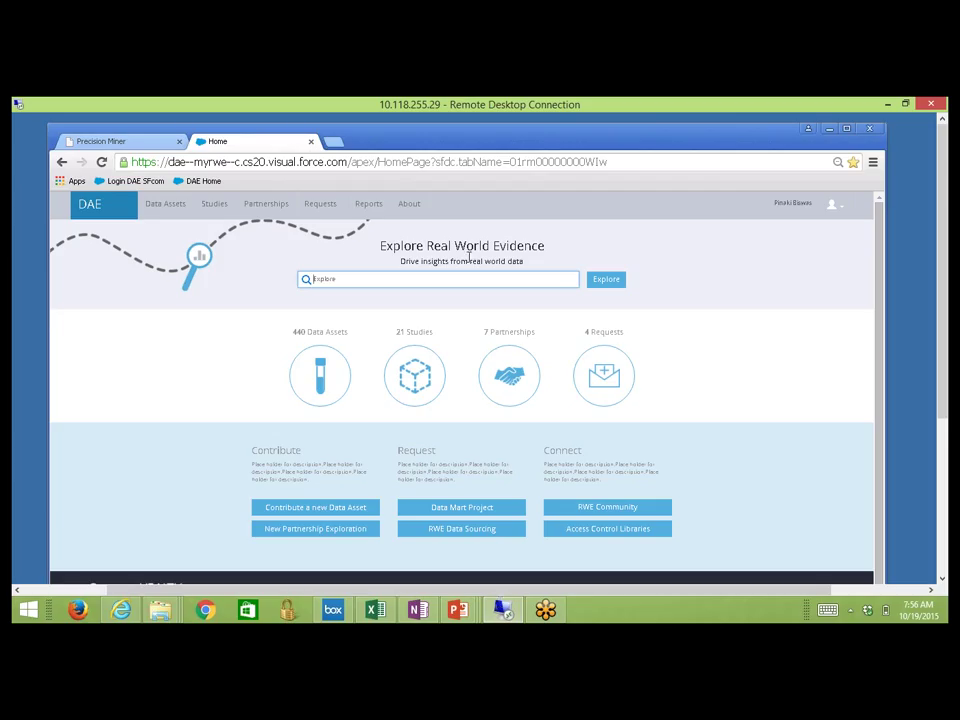
Look through the DAE lists of requests, partnerships and studies
left_click(314, 209)
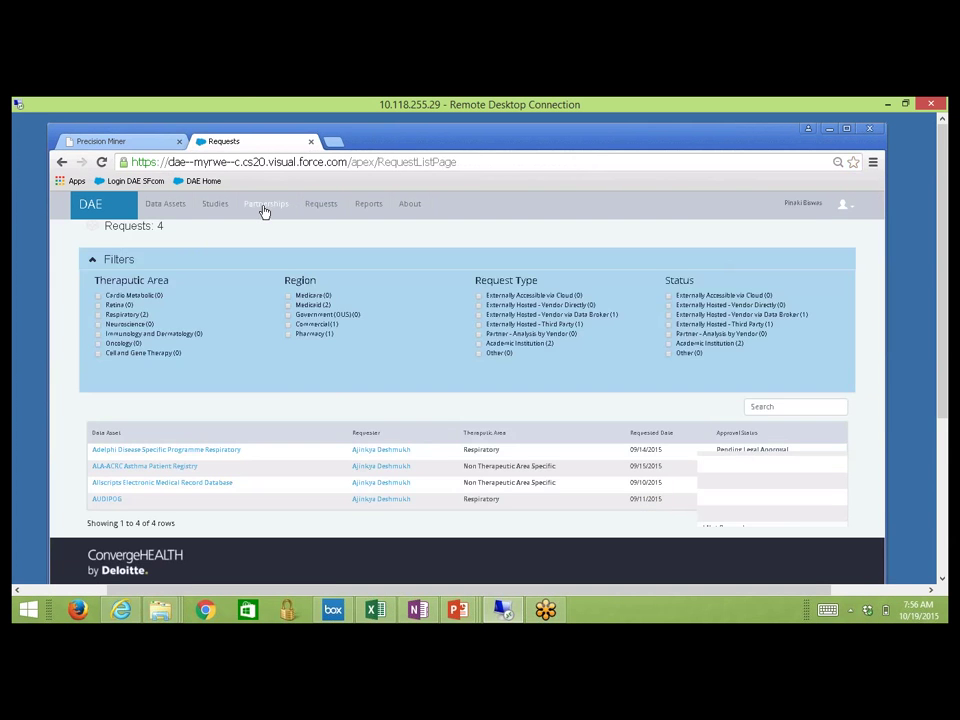
left_click(264, 208)
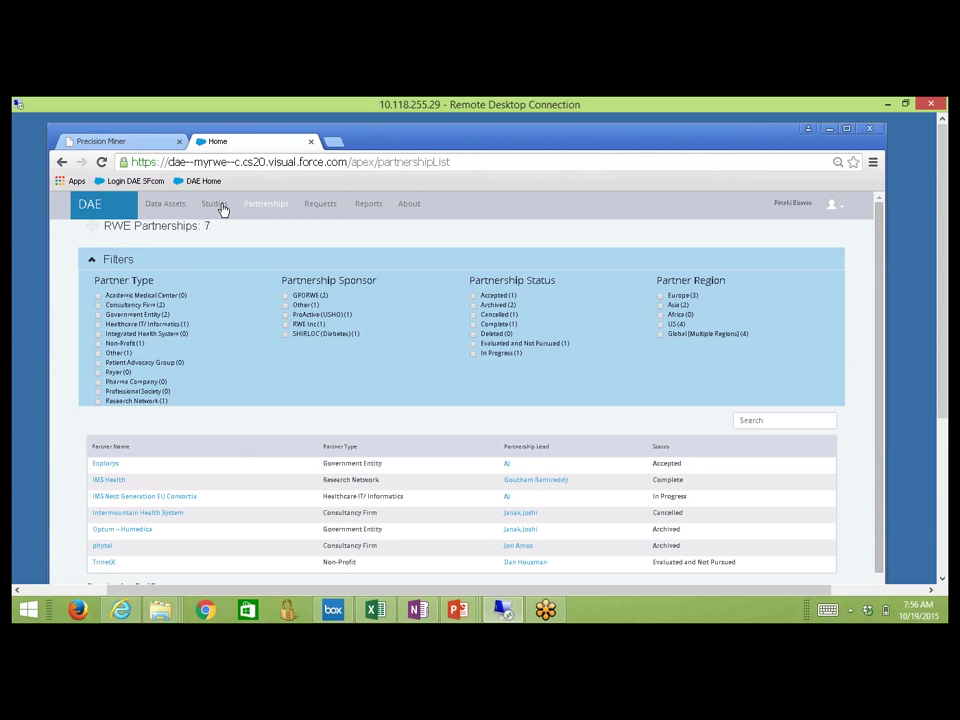
left_click(215, 204)
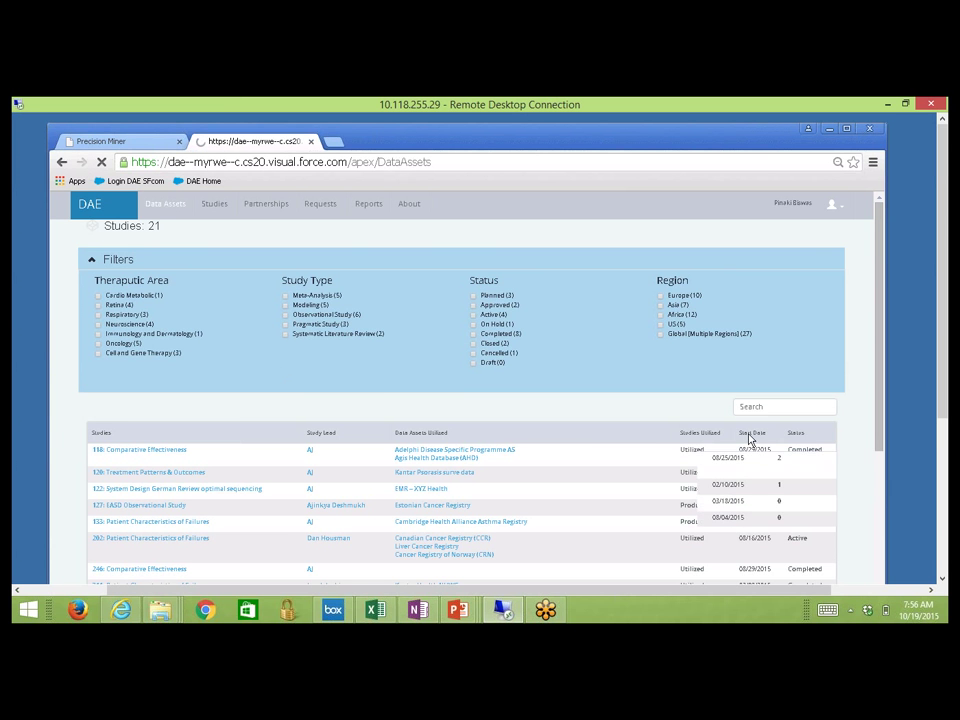
Search the data assets for "emr" and open the cohorts of the EMR – XYZ Health asset
left_click(776, 449)
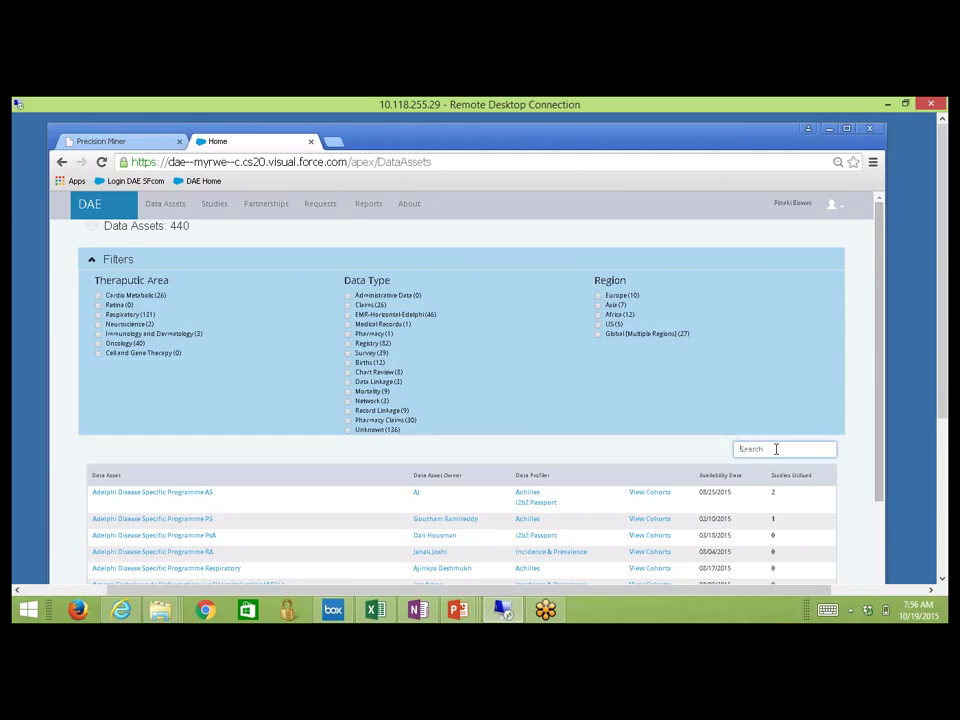
type("emr")
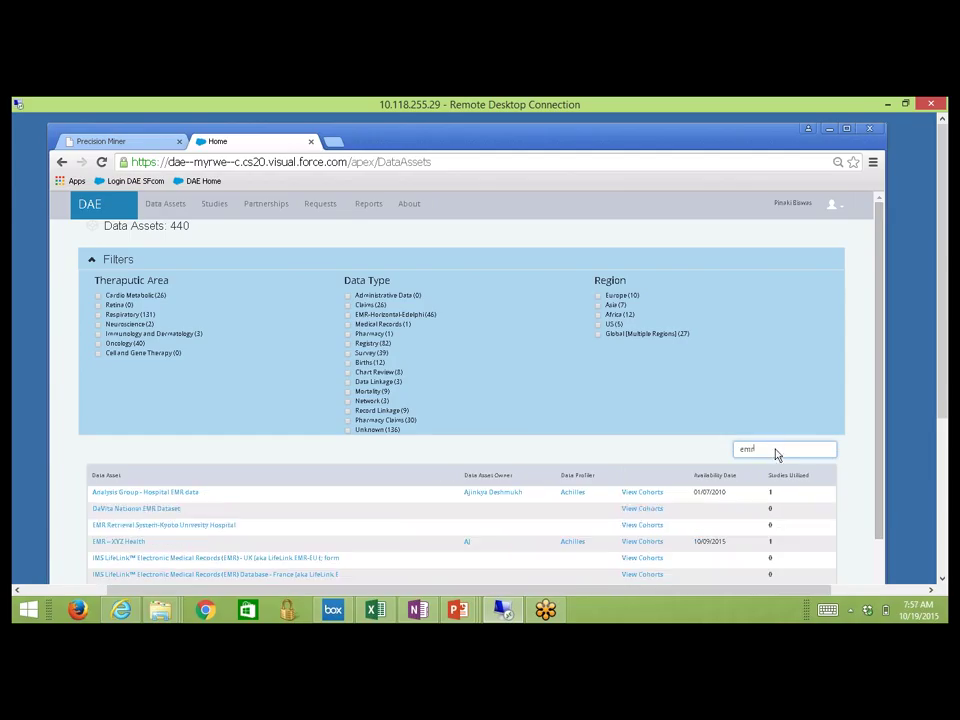
type(",")
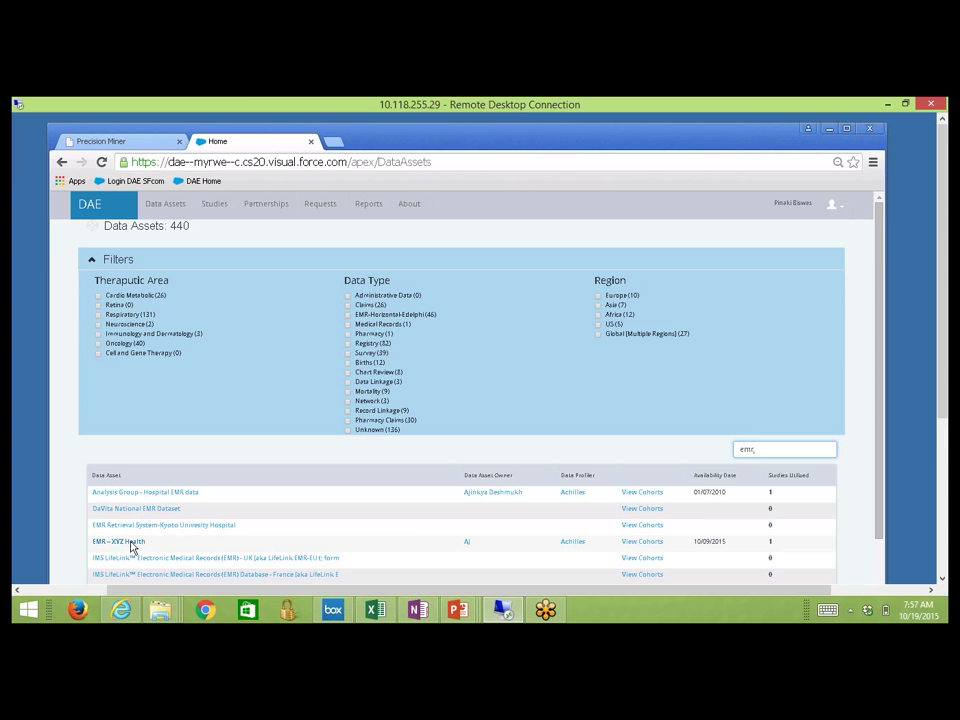
key("BackSpace")
left_click(647, 545)
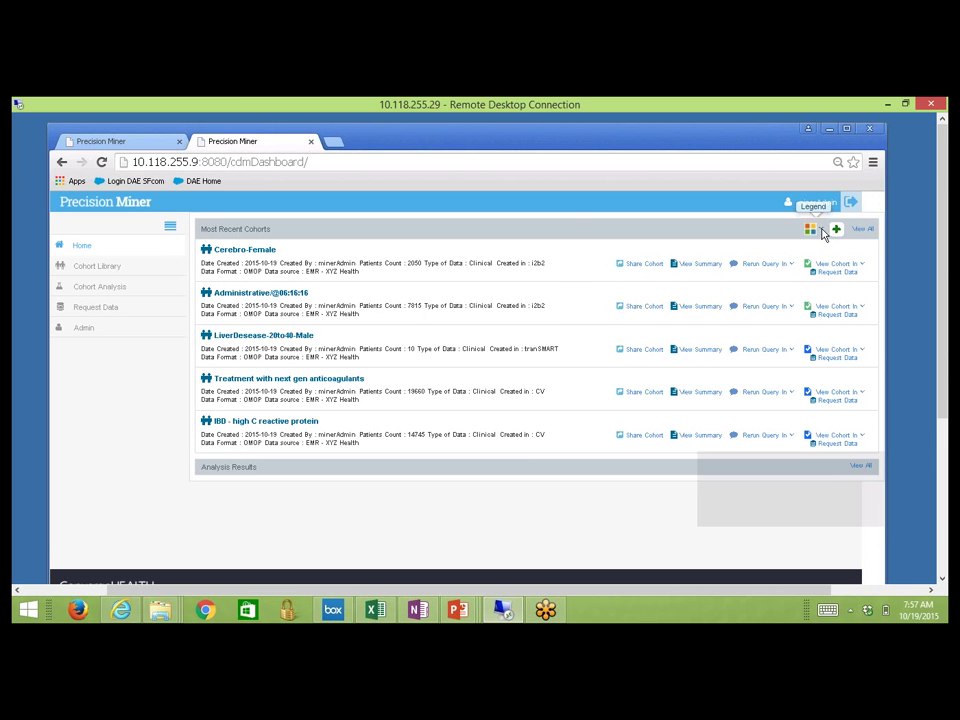
Start a new cohort in i2b2 and add the EMR demographics gender term Male to Group 1
left_click(836, 229)
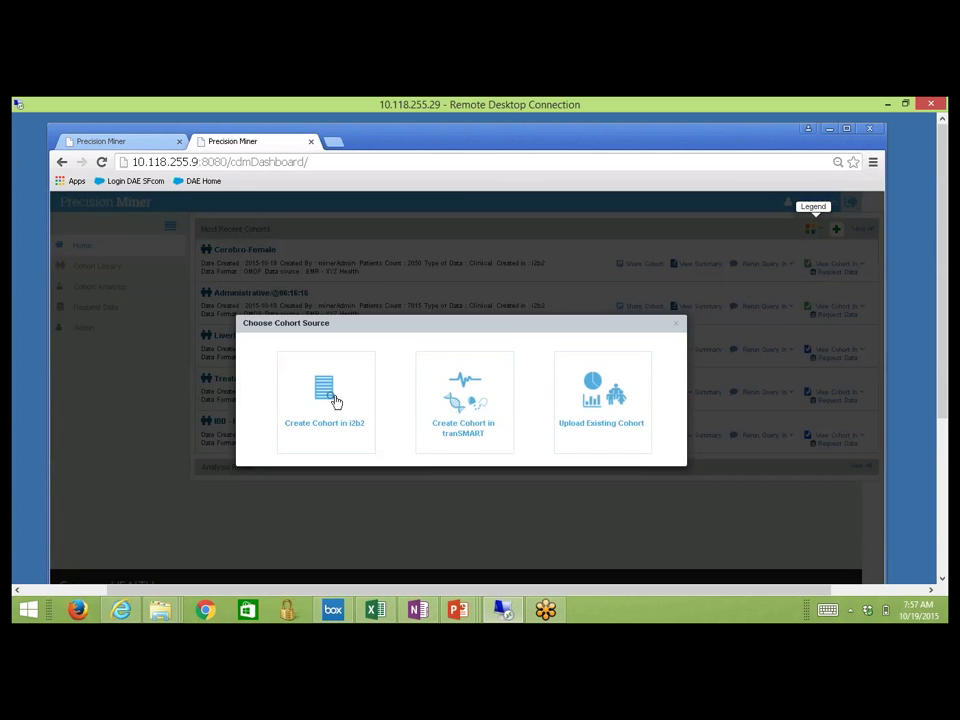
left_click(334, 398)
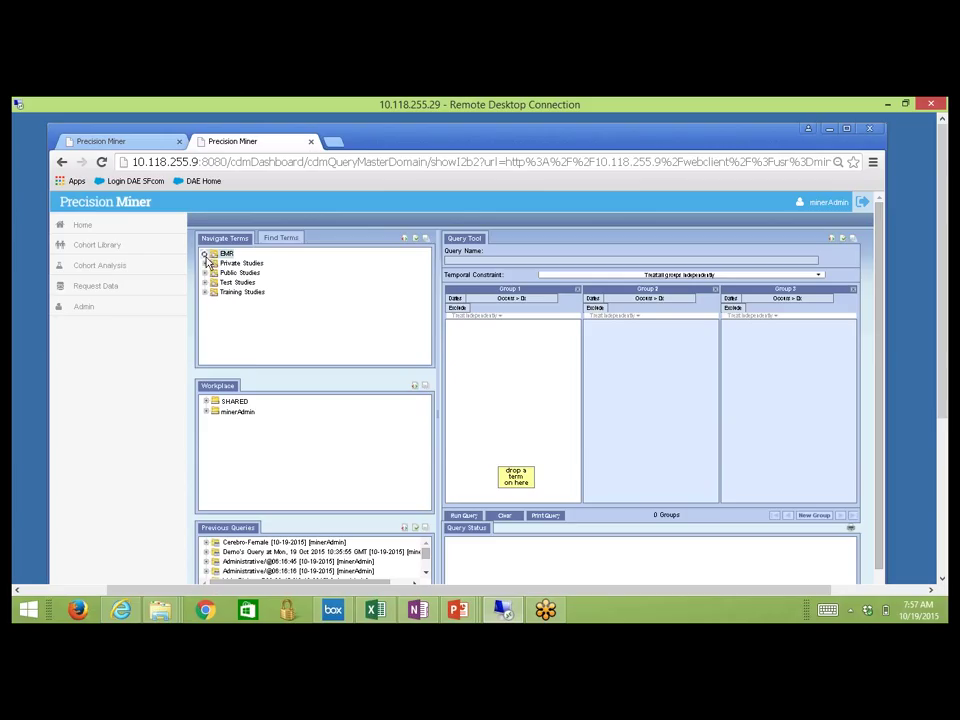
left_click(205, 255)
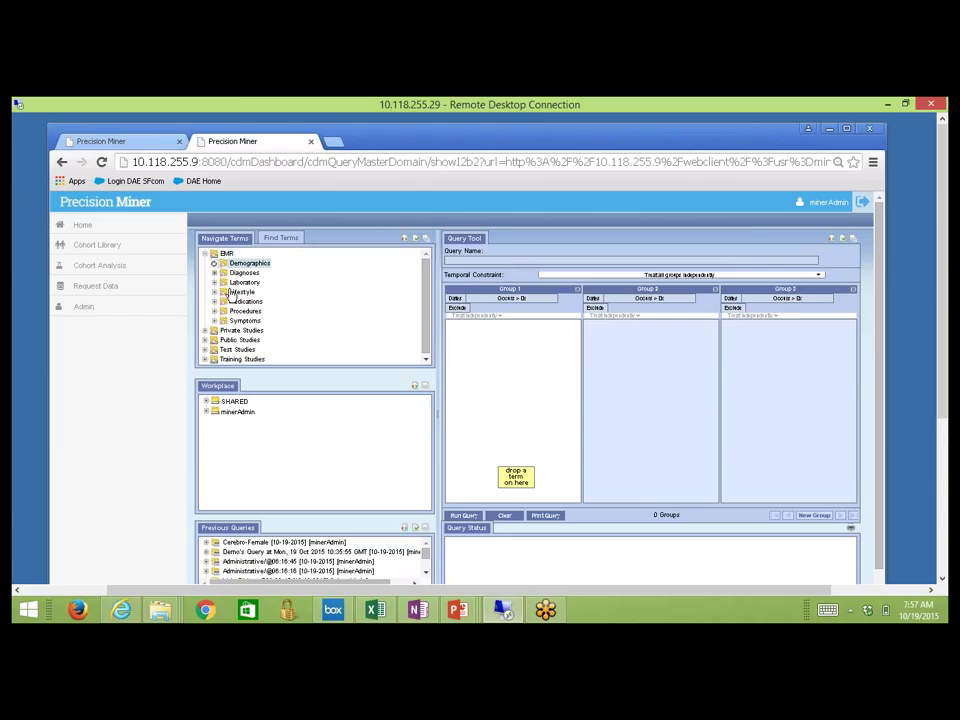
left_click(230, 292)
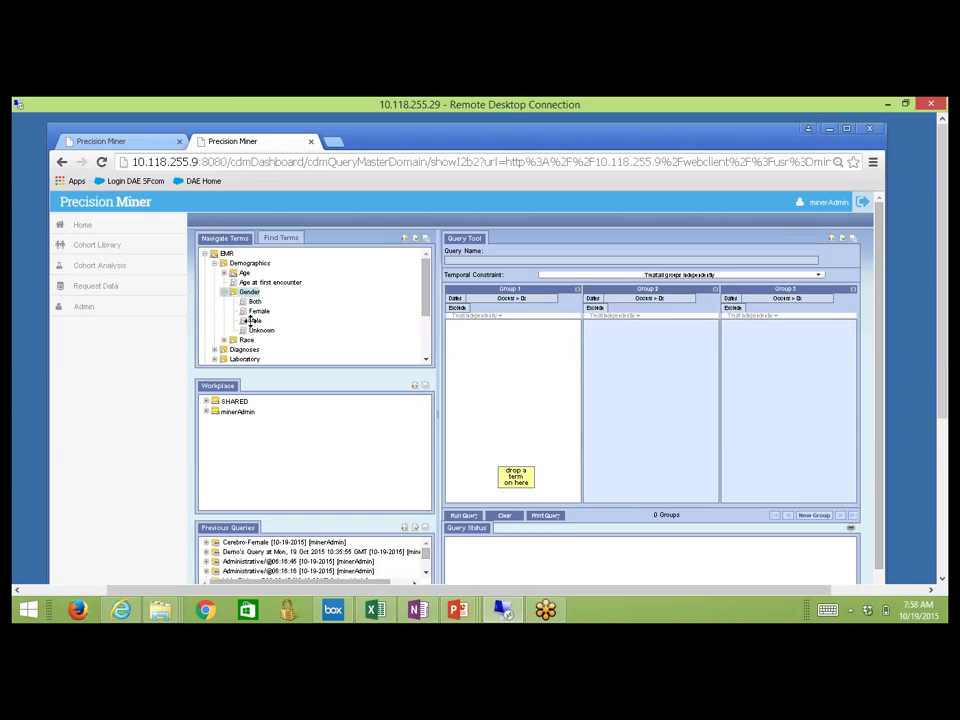
left_click_drag(251, 320, 465, 377)
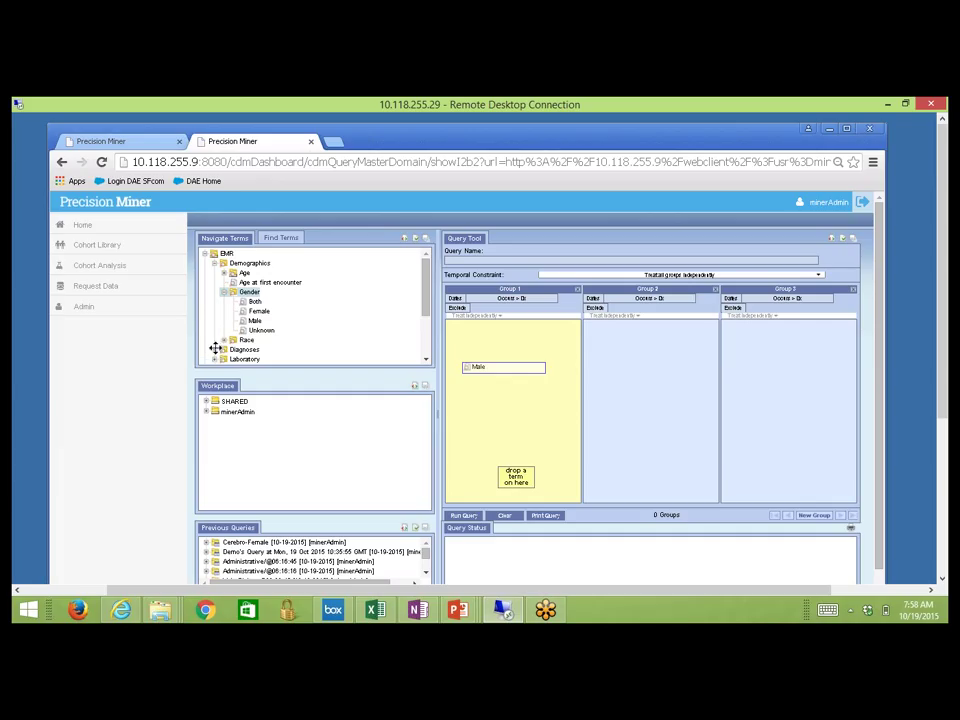
Add the endocrine diagnosis "Diabetes mellitus without complication" to Group 2 and run the query with Patient set and Number of patients results
left_click(440, 254)
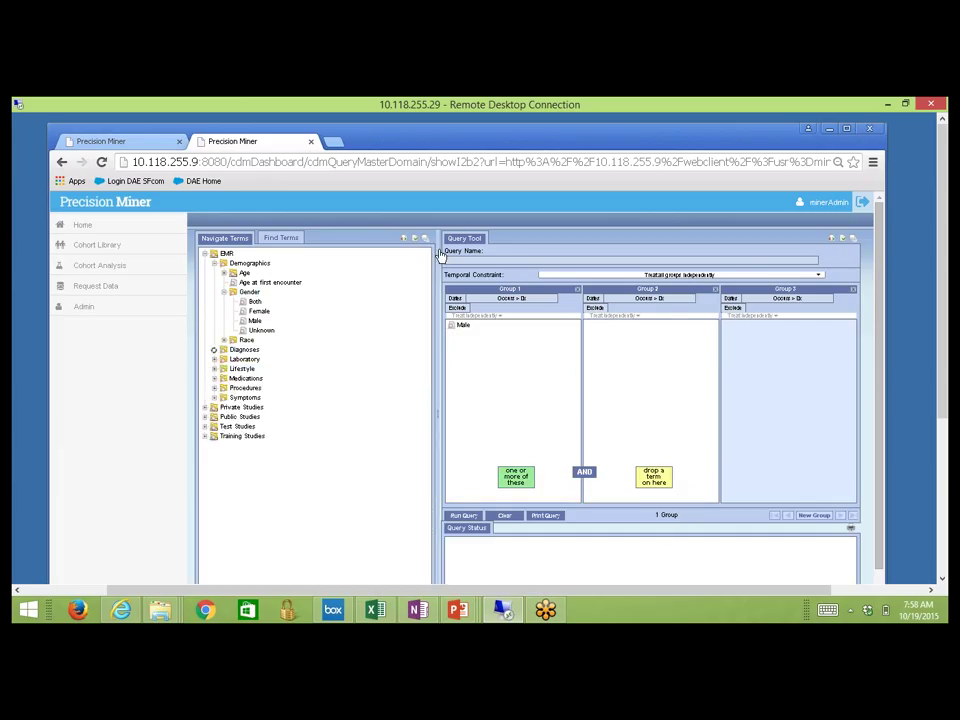
left_click(302, 352)
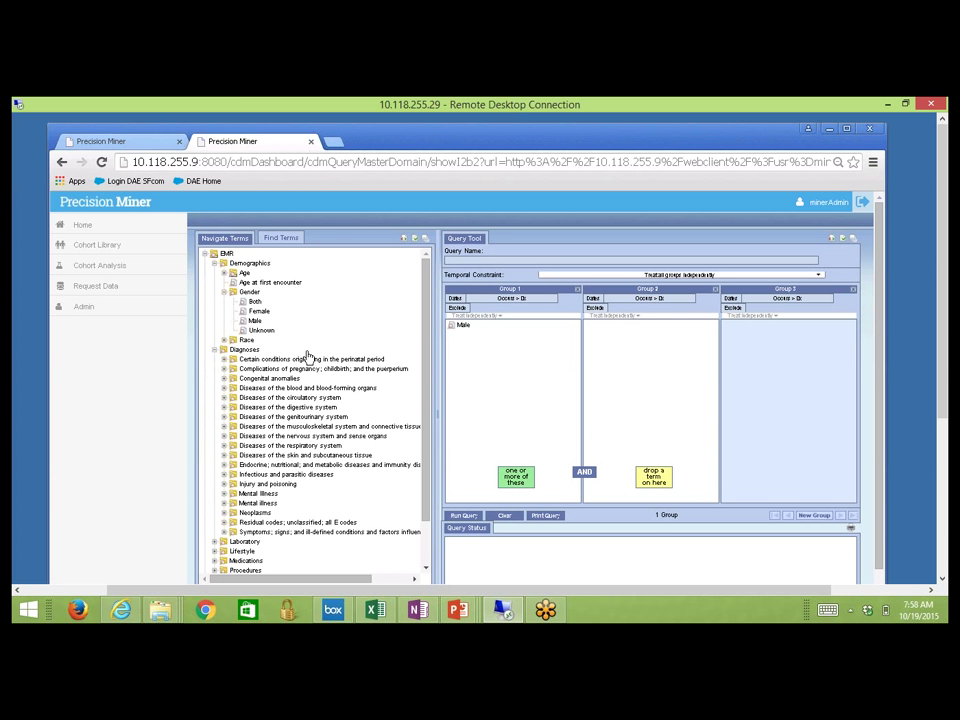
left_click(223, 466)
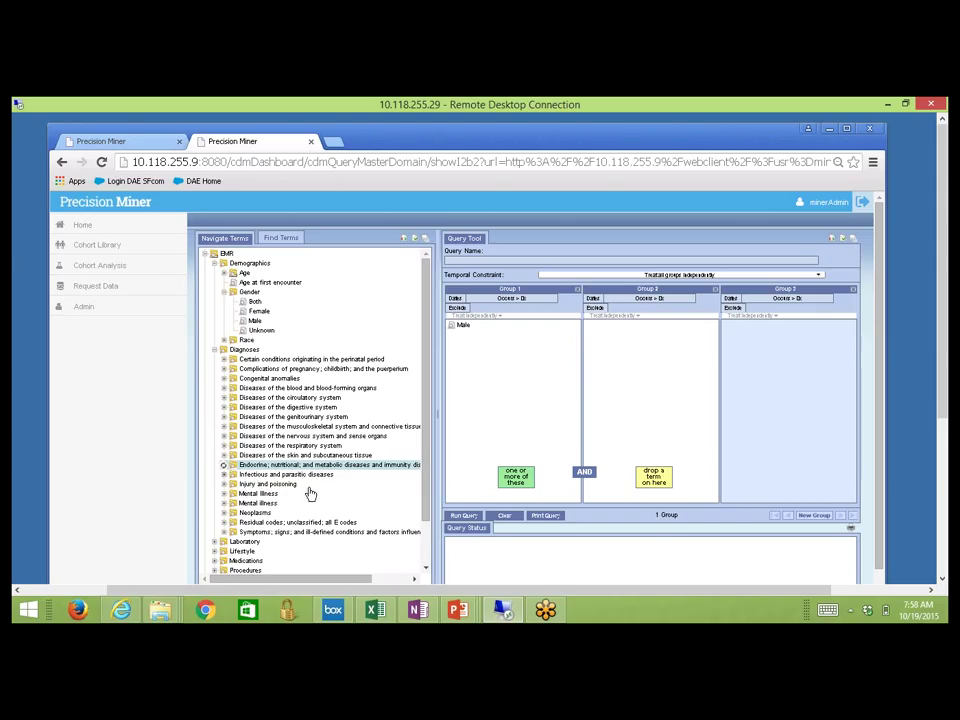
left_click_drag(320, 490, 650, 400)
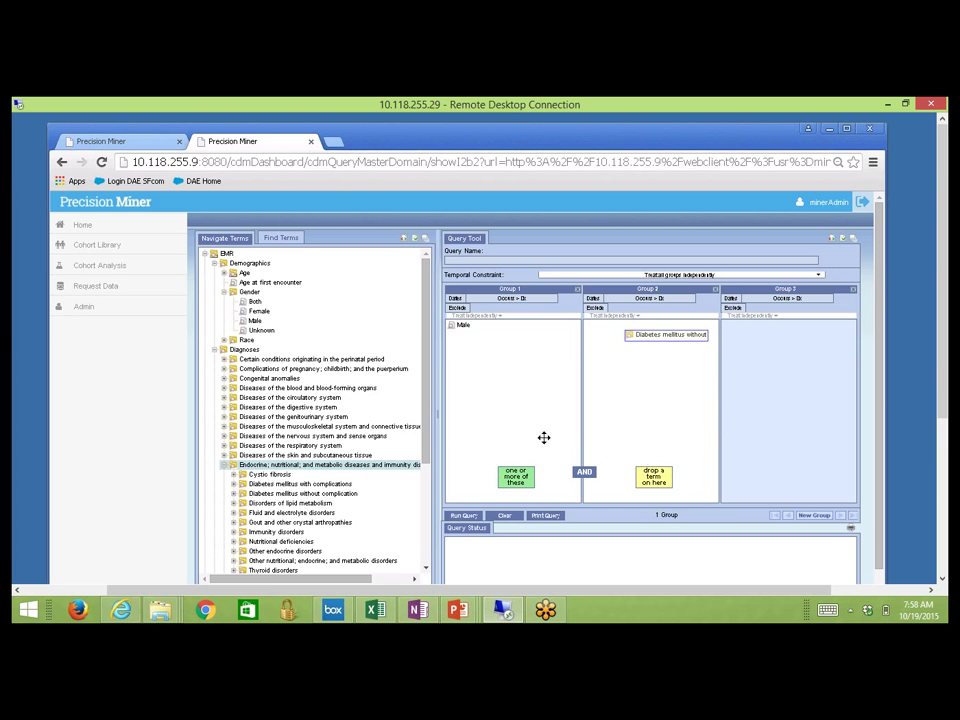
left_click(466, 516)
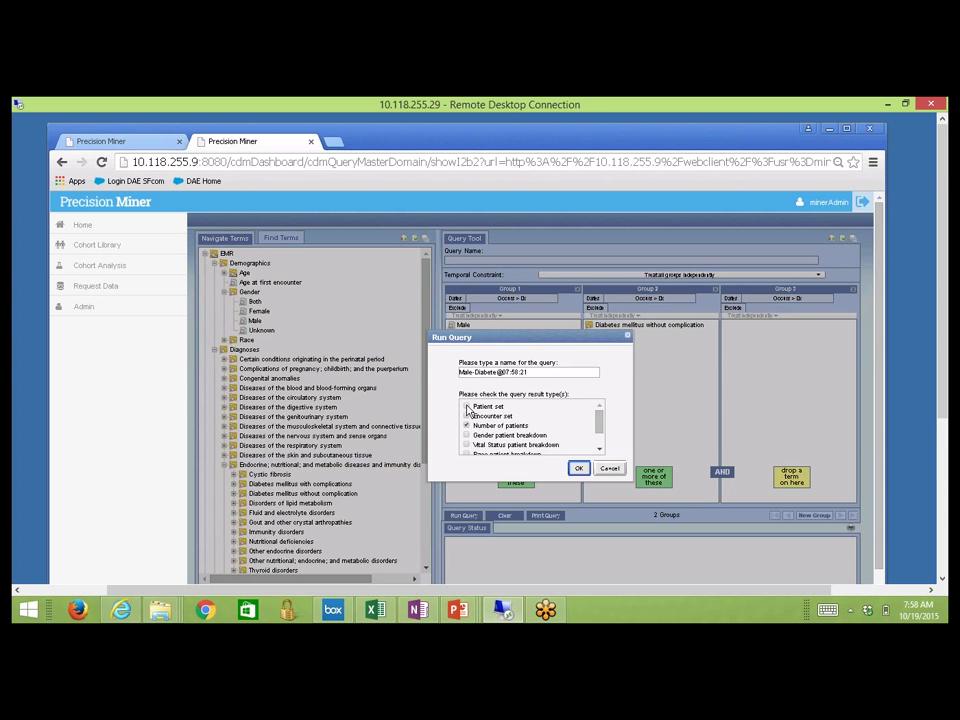
left_click(578, 468)
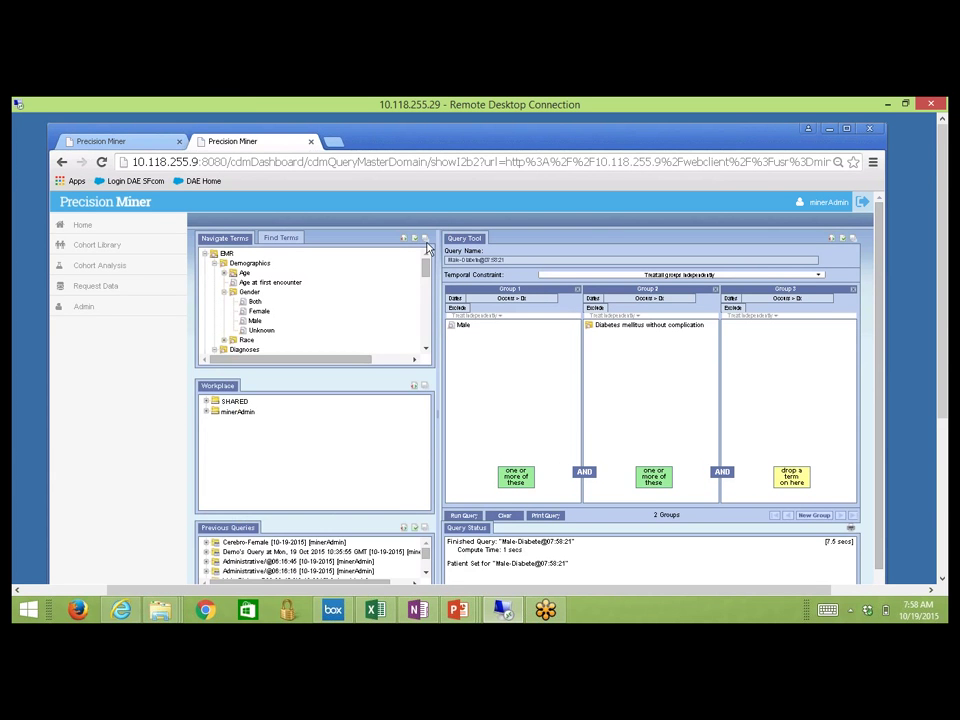
Save the newly run Male-Diabete query from the previous queries to the Cohort Library
left_click(424, 528)
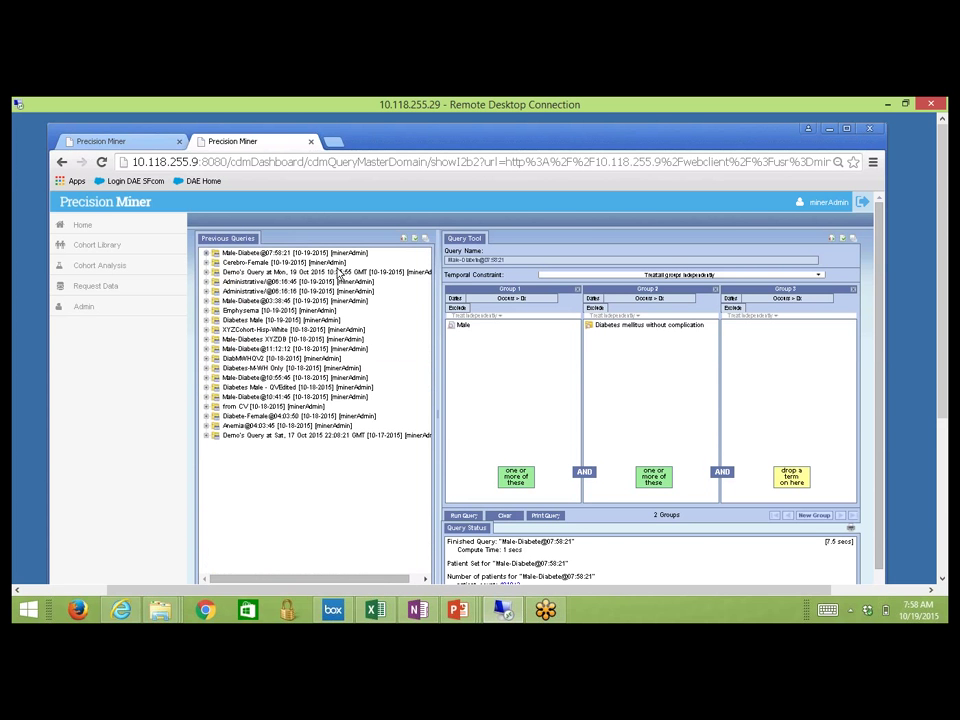
right_click(313, 258)
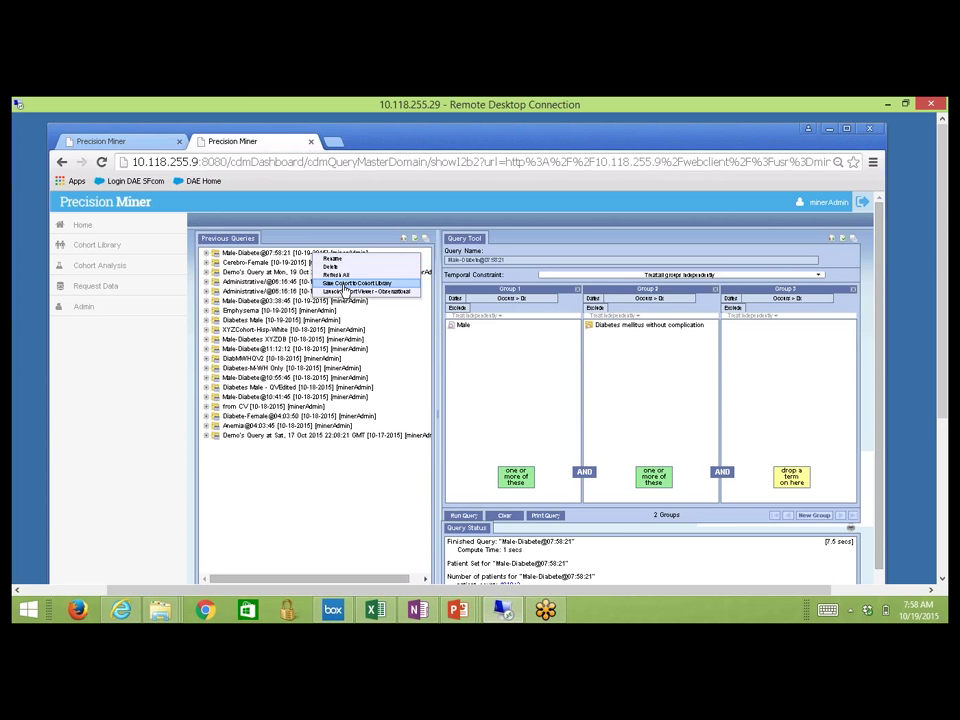
left_click(343, 285)
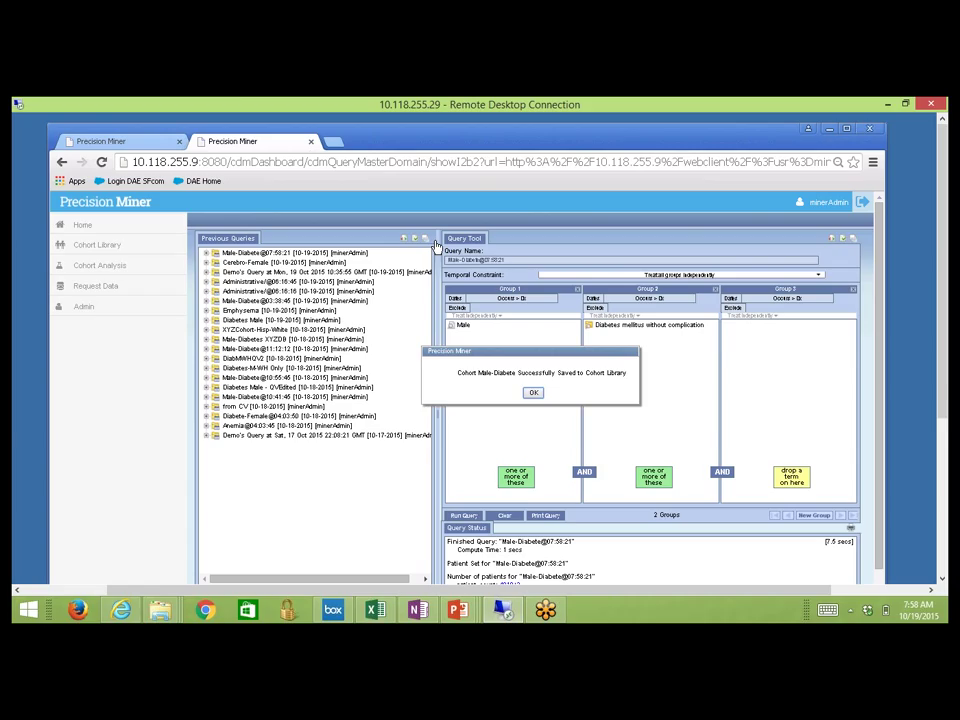
key("Return")
From the Cohort Library, generate the Observational Cohort Viewer for the new Male-Diabete cohort without index date criteria
left_click(80, 246)
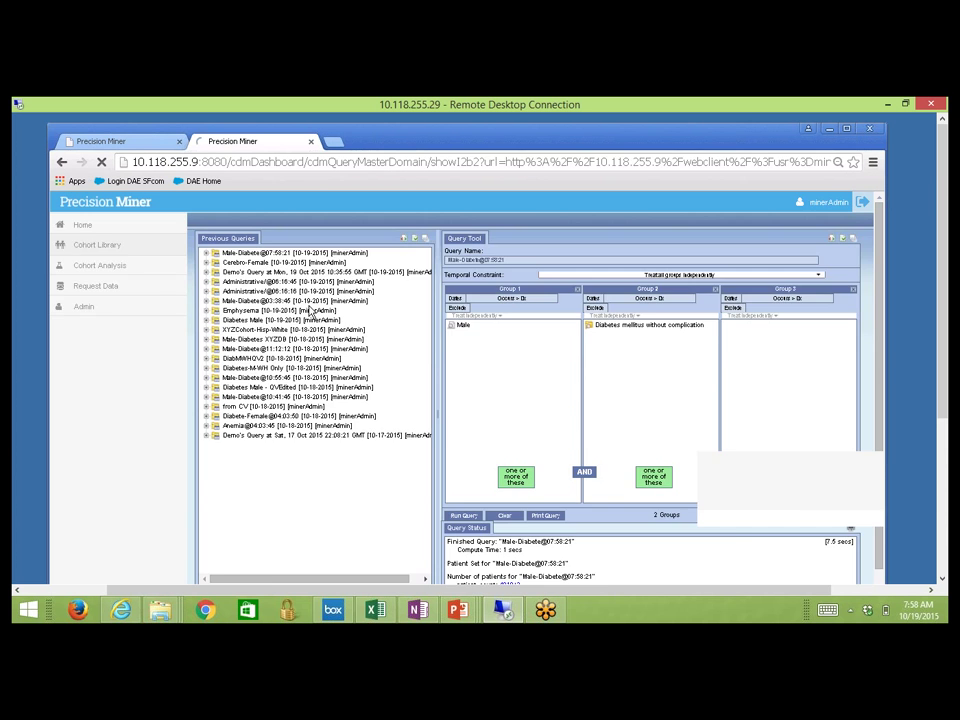
left_click(821, 284)
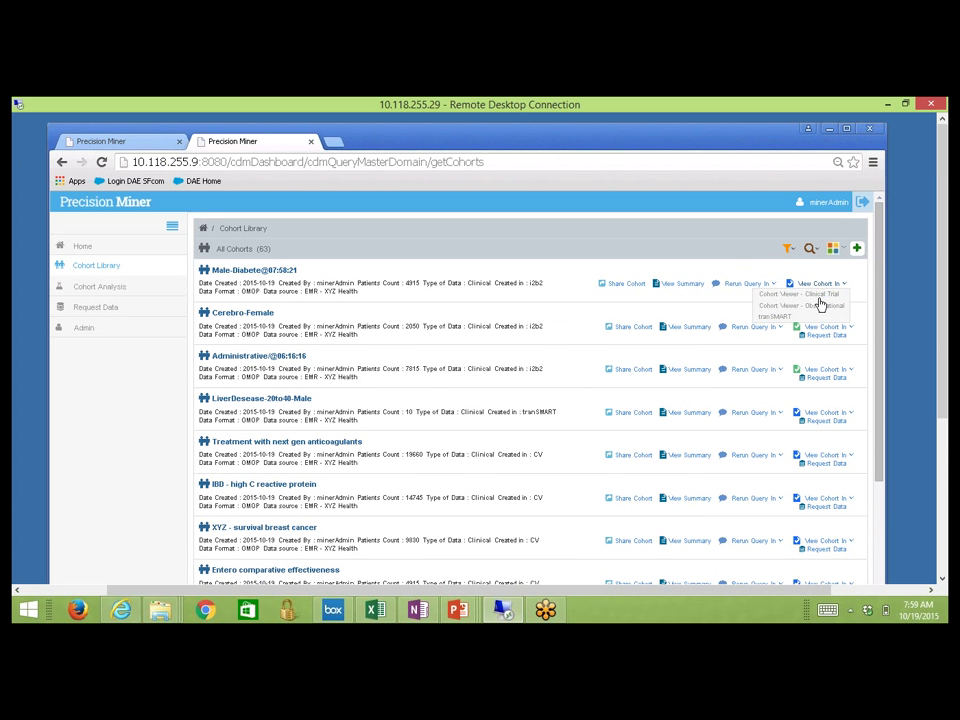
left_click(821, 315)
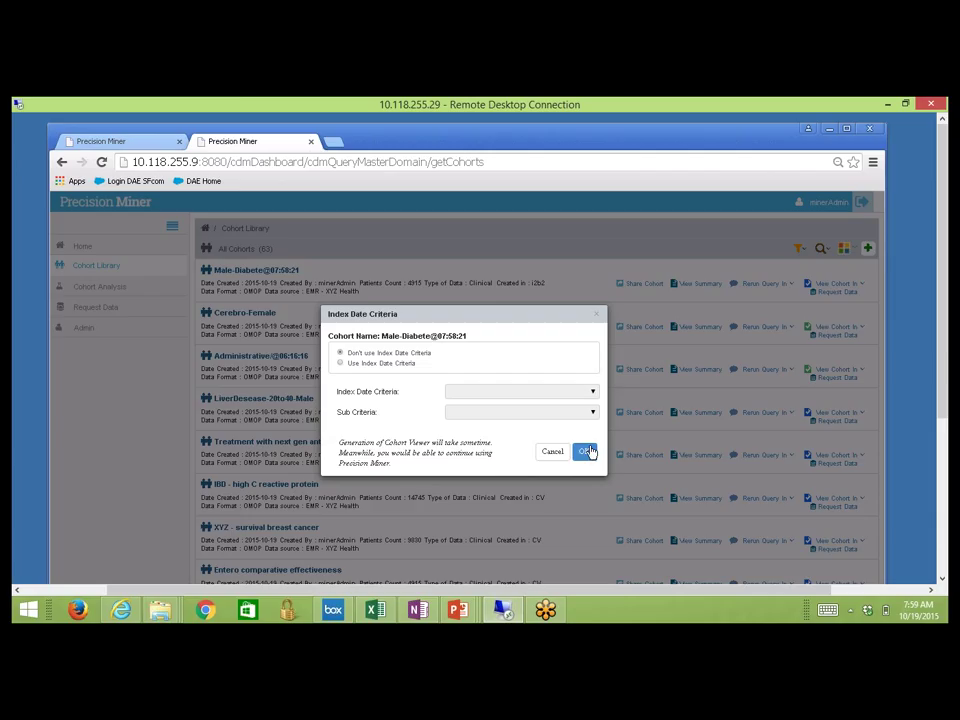
left_click(589, 452)
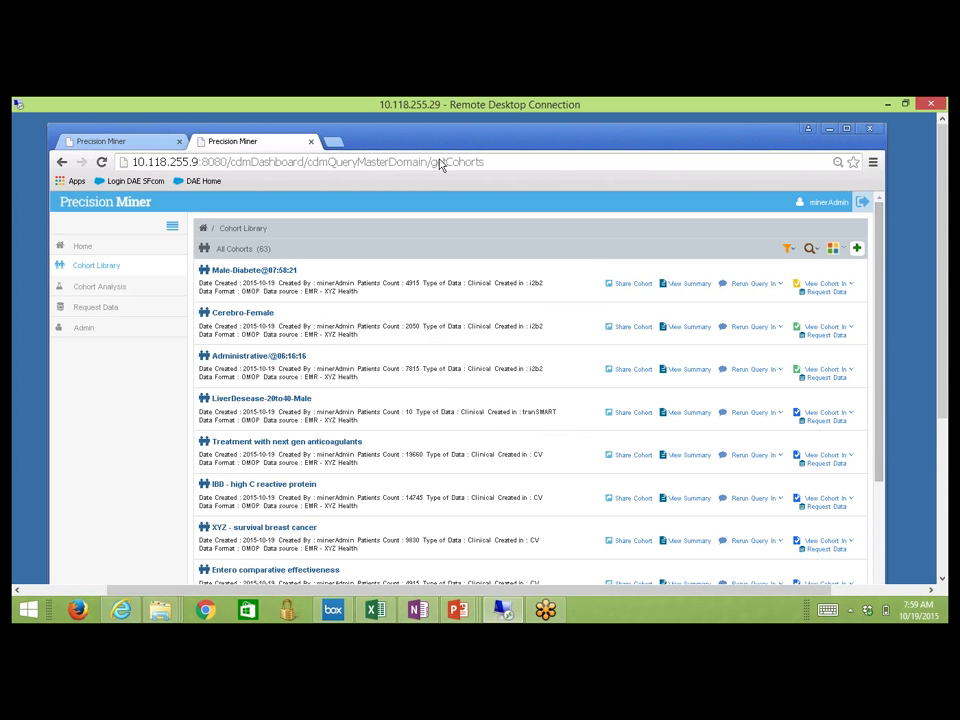
Reload the Cohort Library page and open the new Male-Diabete cohort in the Cohort Viewer
left_click(443, 162)
left_click(443, 162)
key("Return")
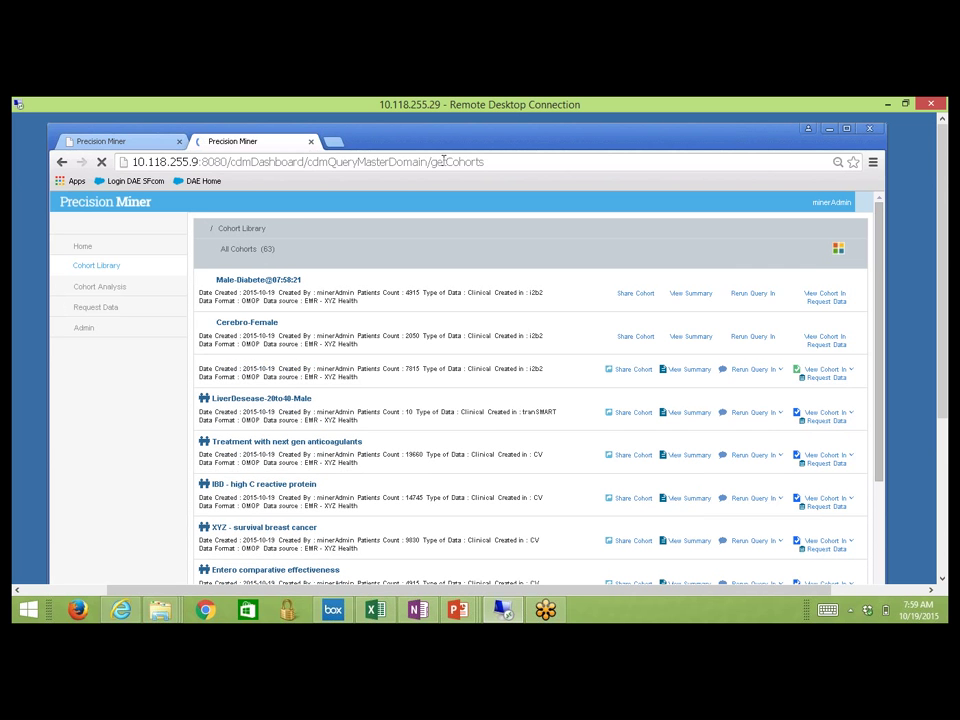
left_click(443, 162)
left_click(443, 162)
key("Return")
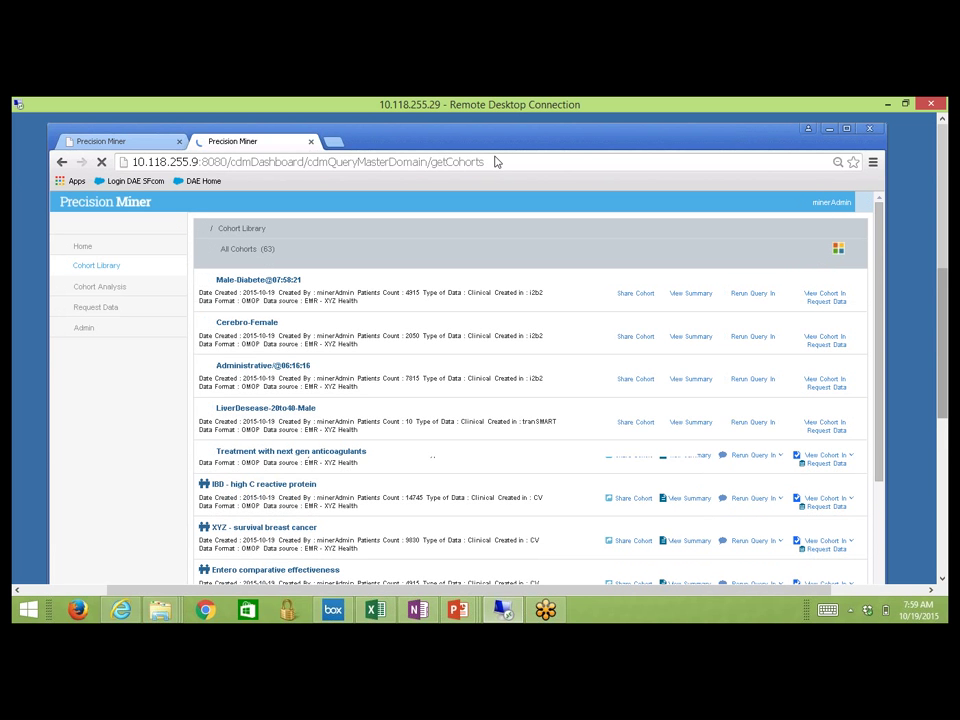
left_click(616, 168)
left_click(616, 168)
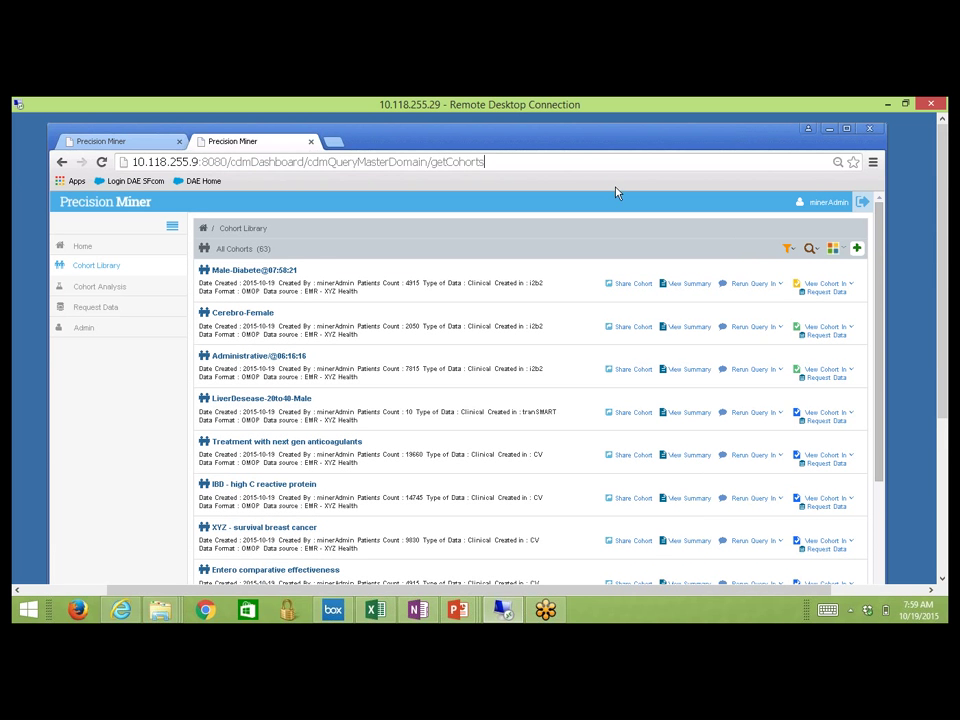
key("Return")
left_click(827, 289)
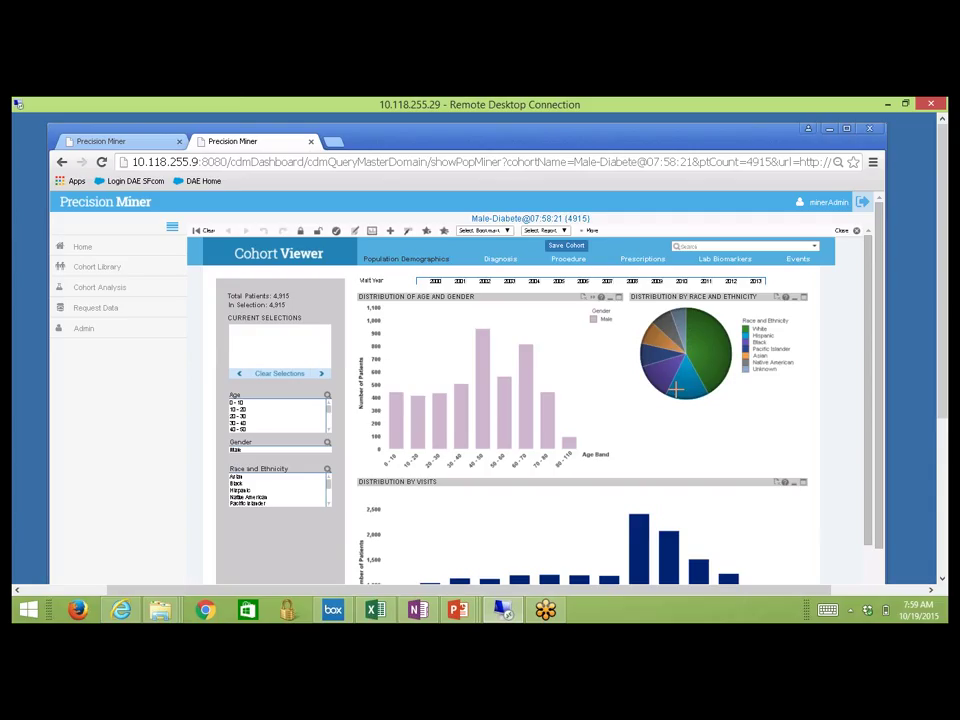
Restrict the cohort to Hispanic and White patients in the race and ethnicity chart and save it as "diabetes with HW"
left_click_drag(676, 390, 686, 395)
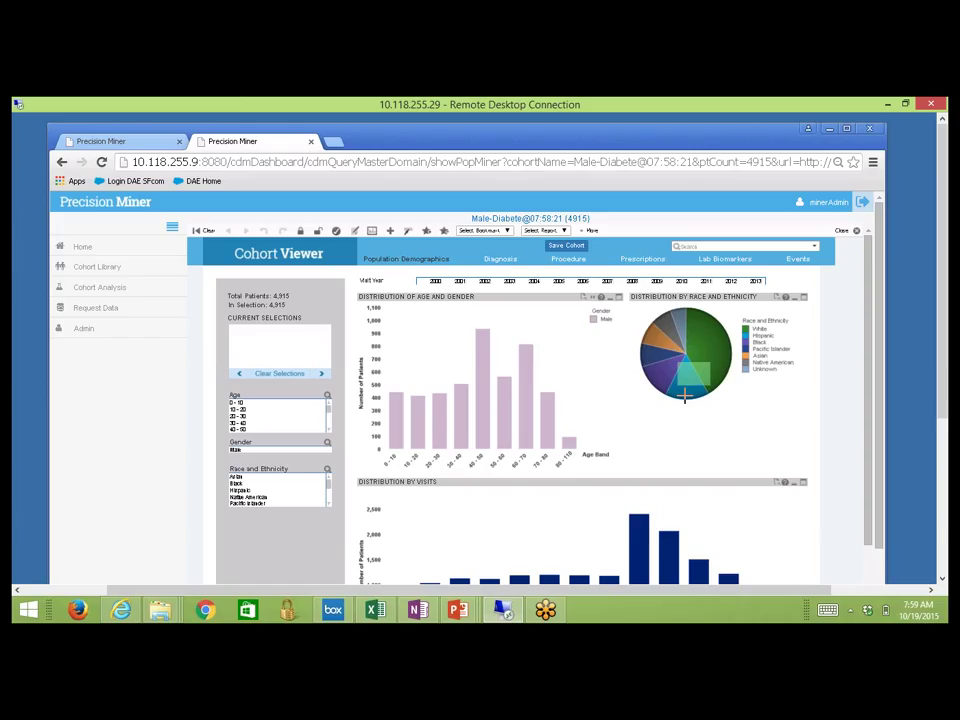
left_click_drag(685, 394, 697, 405)
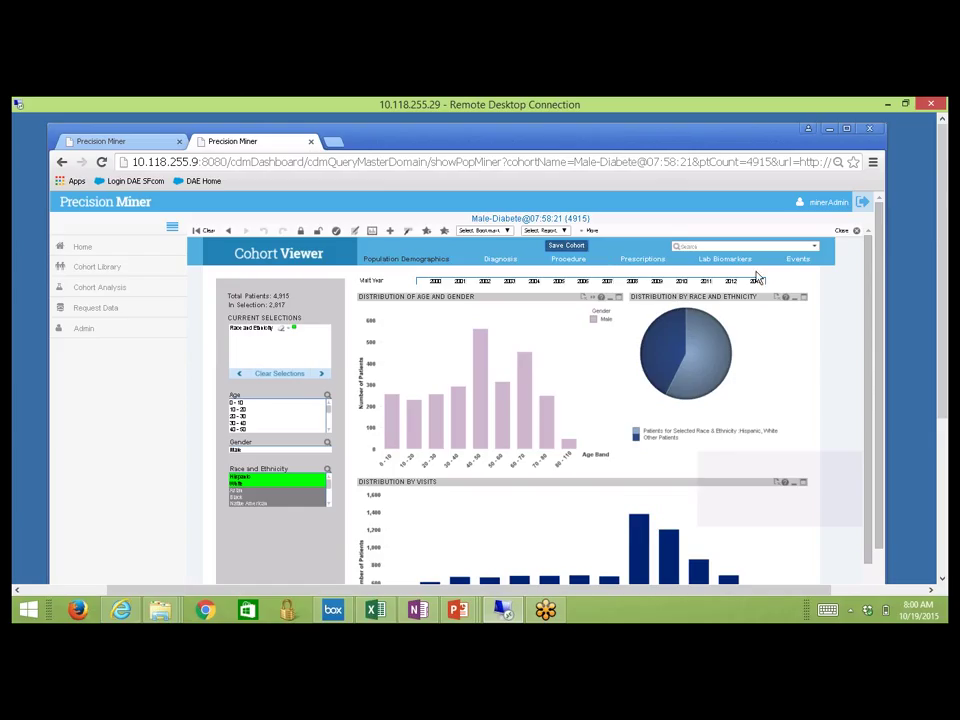
left_click(566, 245)
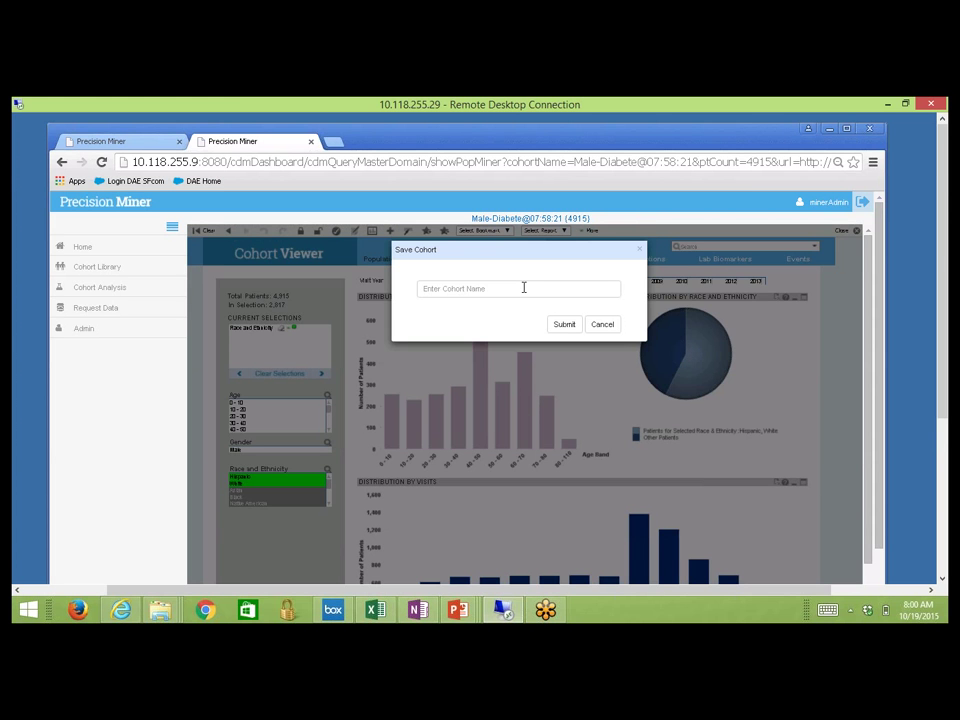
left_click(523, 288)
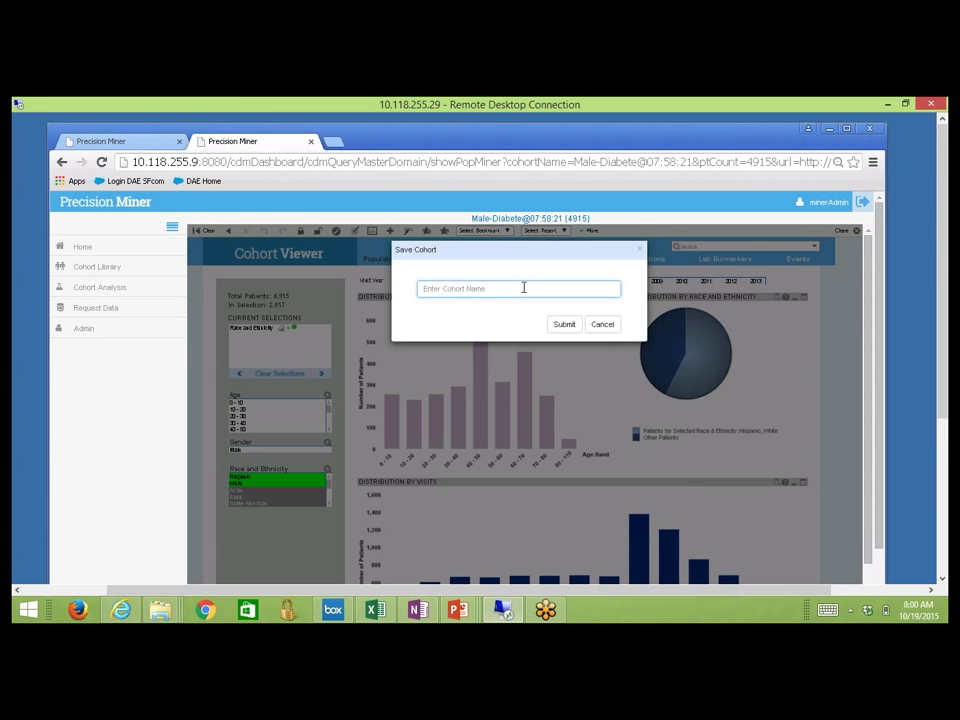
type("diabetes with HIV")
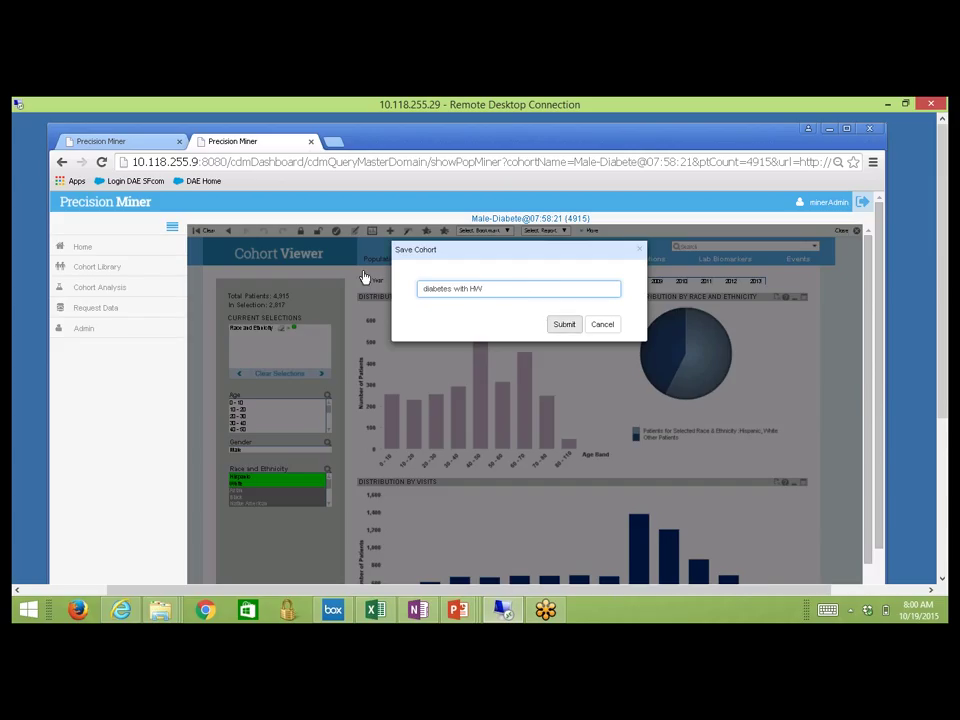
key("Return")
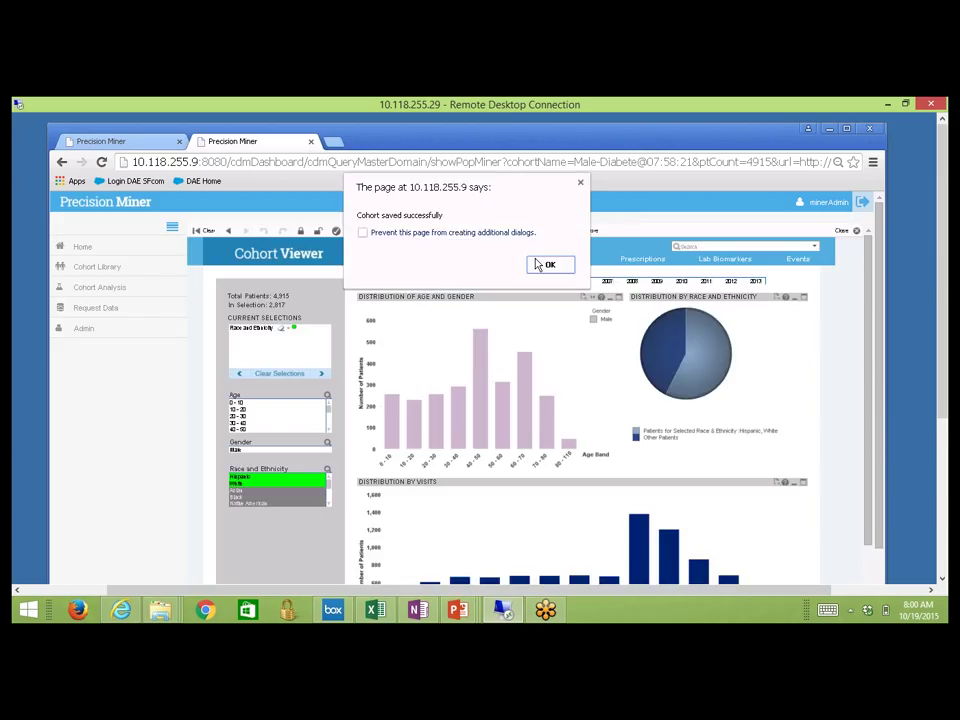
Dismiss the save confirmation, return to the Cohort Library and open the "diabetes with HW" cohort in tranSMART
key("Return")
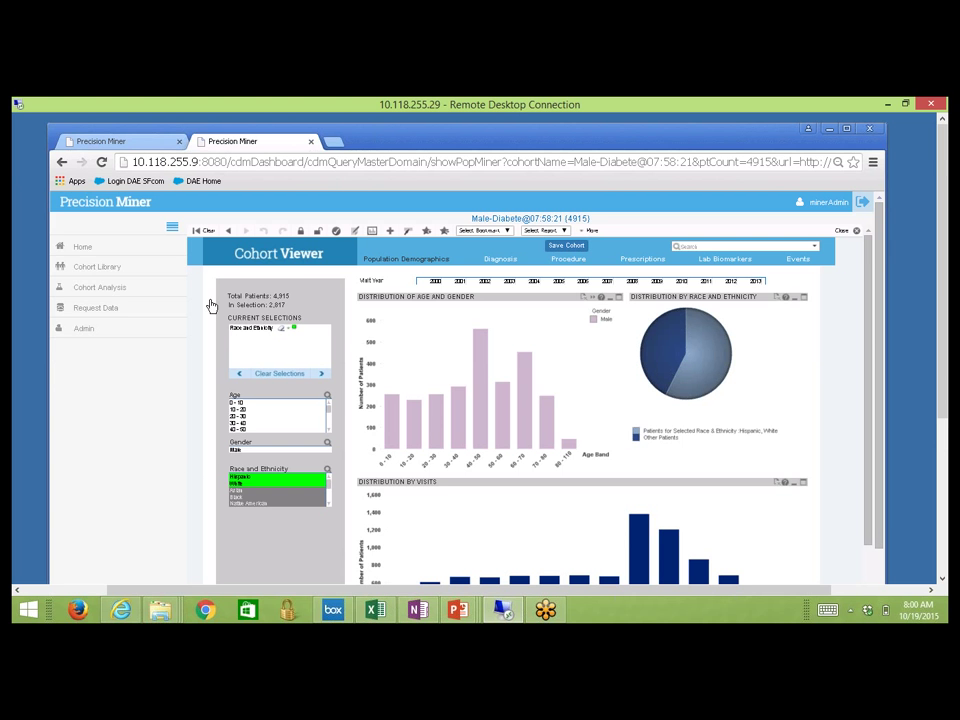
key("F5")
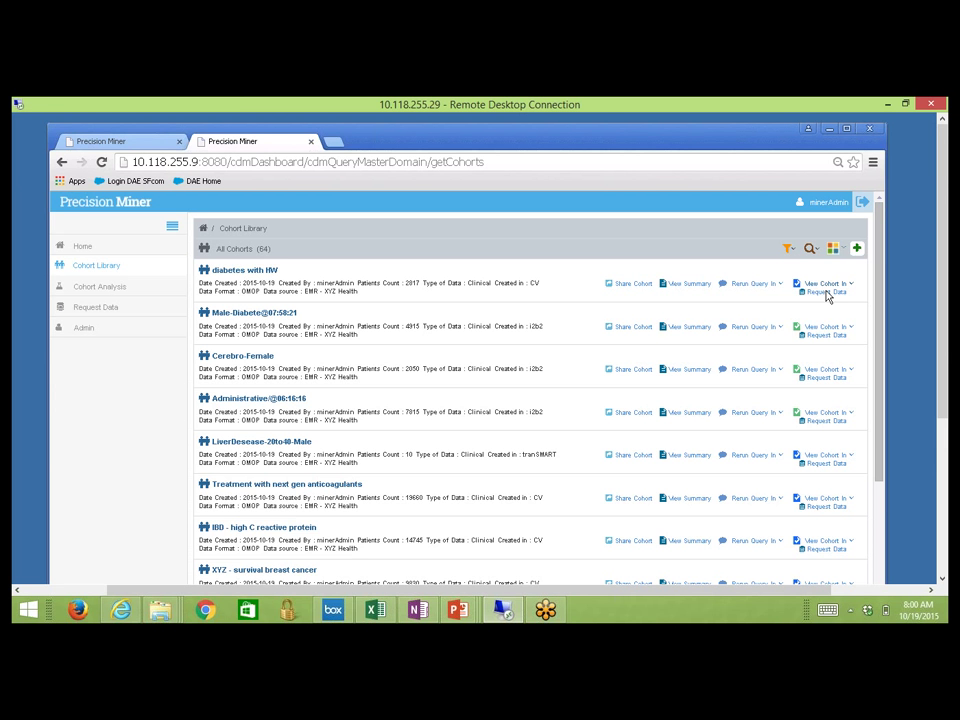
left_click(822, 284)
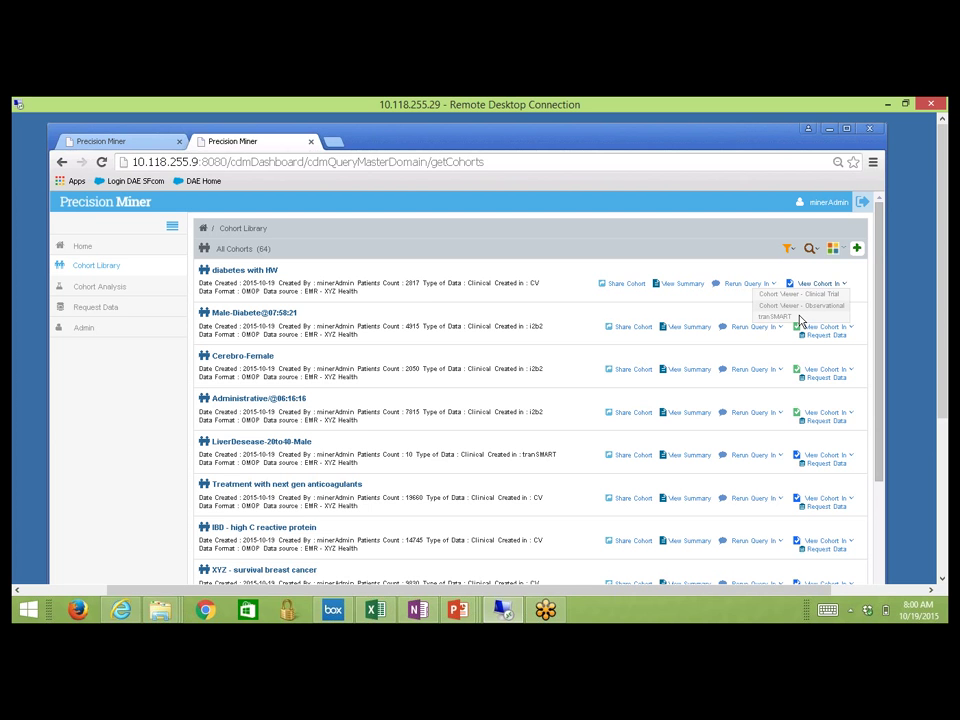
left_click(799, 316)
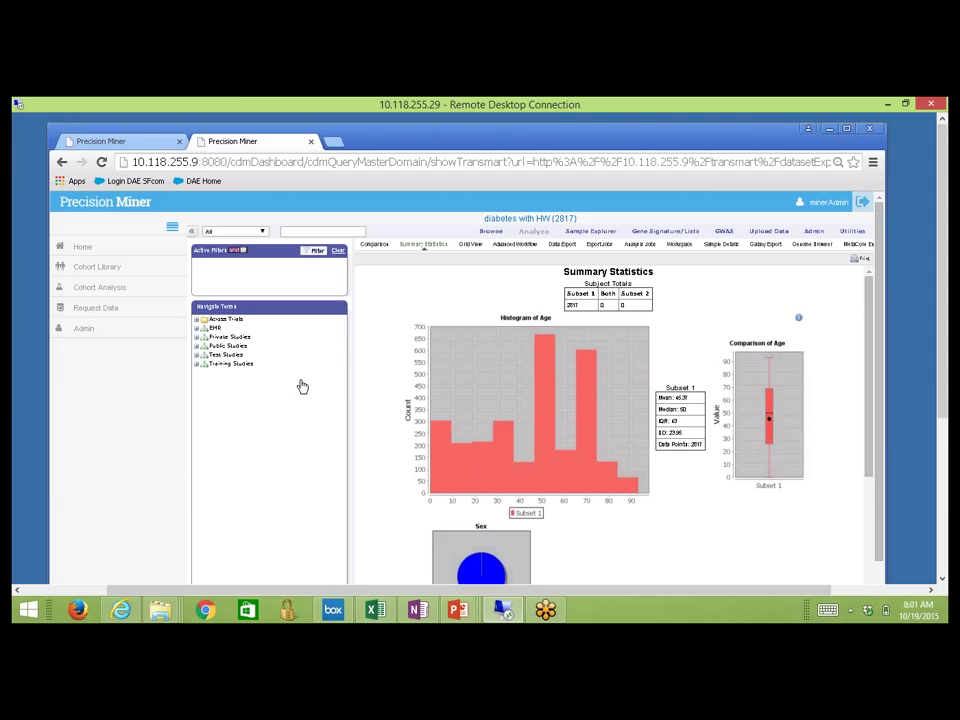
Add the "Hemoglobin A1c/Hemoglobin.total in blood" value from the EMR Laboratory terms to the cohort's Summary Statistics analysis
left_click(196, 328)
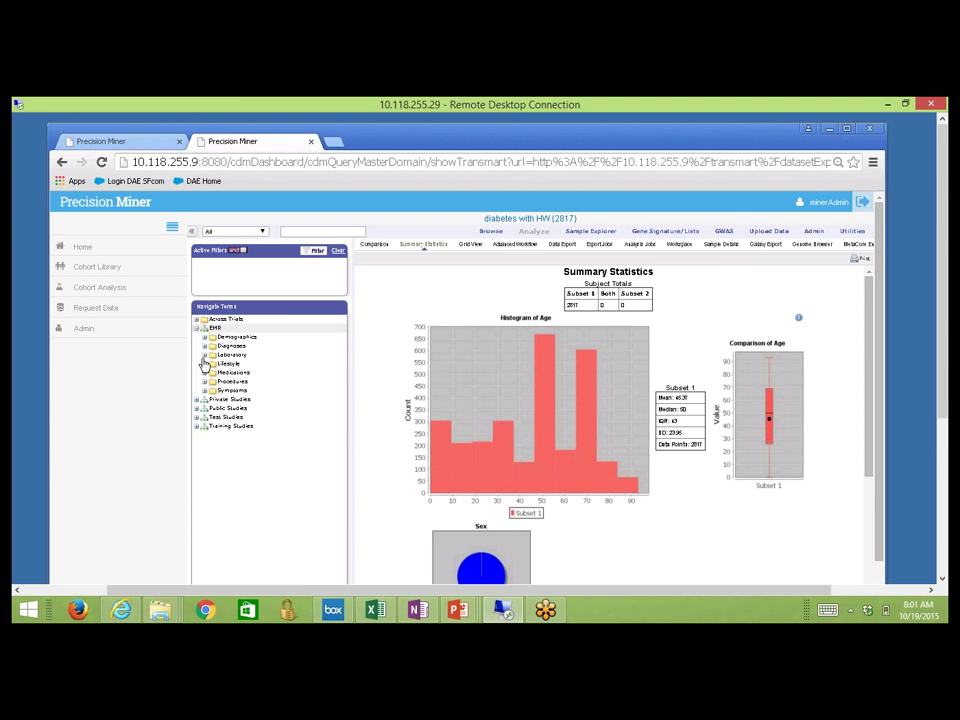
left_click(205, 356)
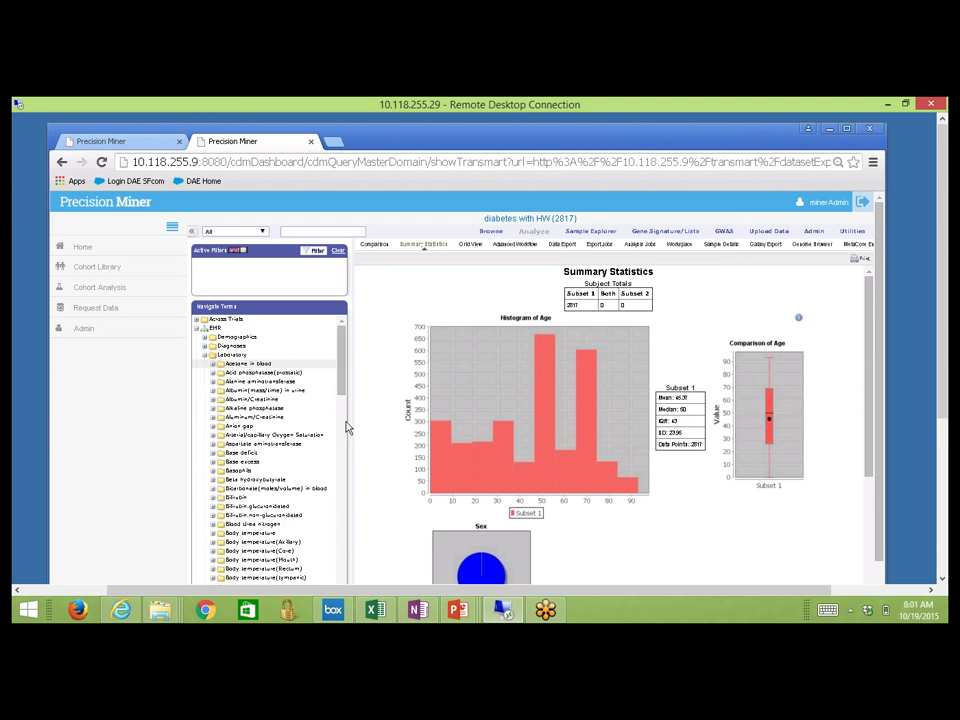
scroll(341, 446, "down", 5)
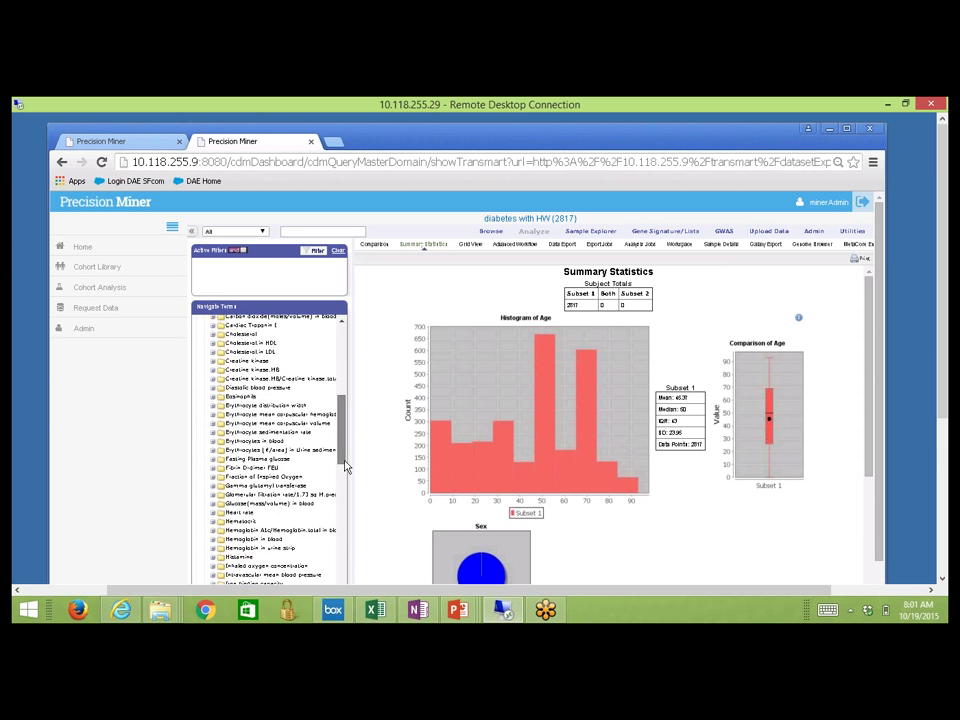
scroll(347, 472, "down", 4)
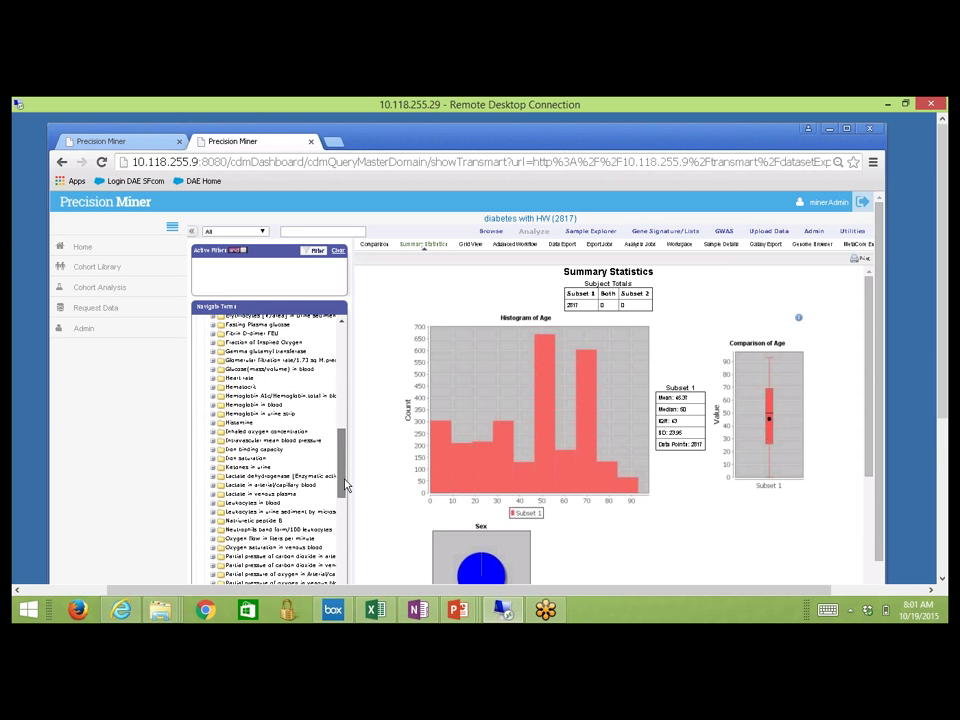
scroll(345, 455, "down", 2)
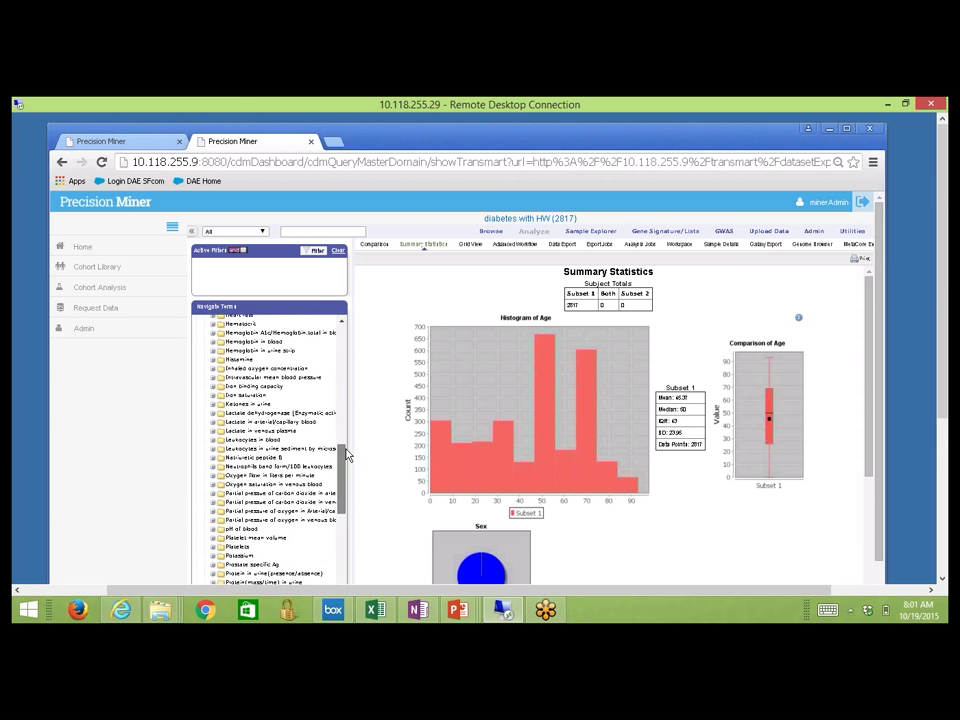
scroll(347, 455, "up", 2)
scroll(347, 455, "up", 1)
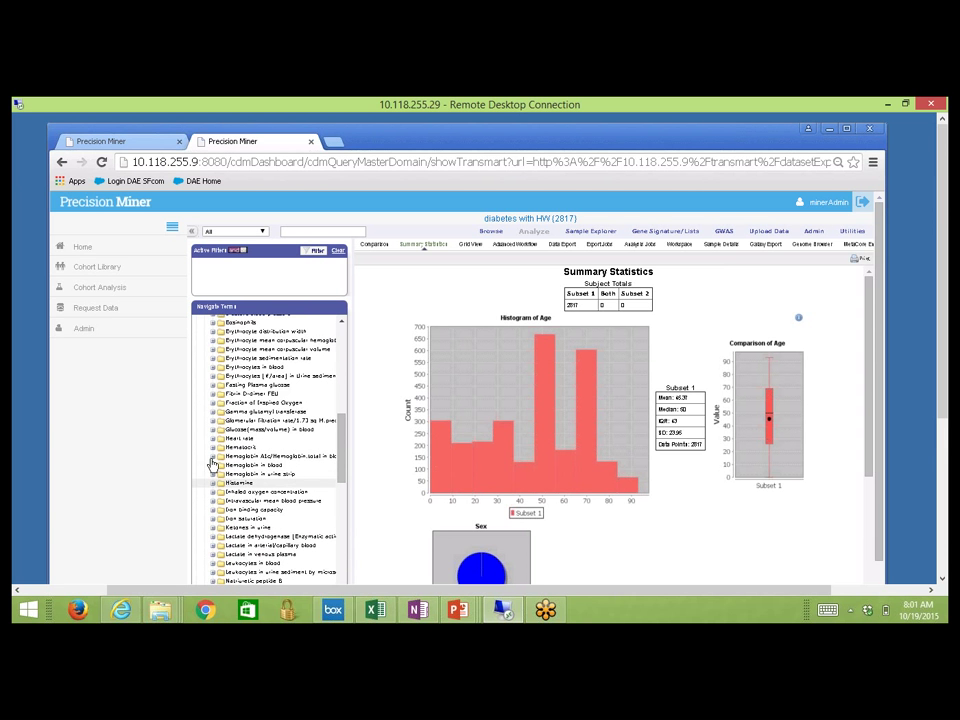
left_click_drag(212, 461, 634, 471)
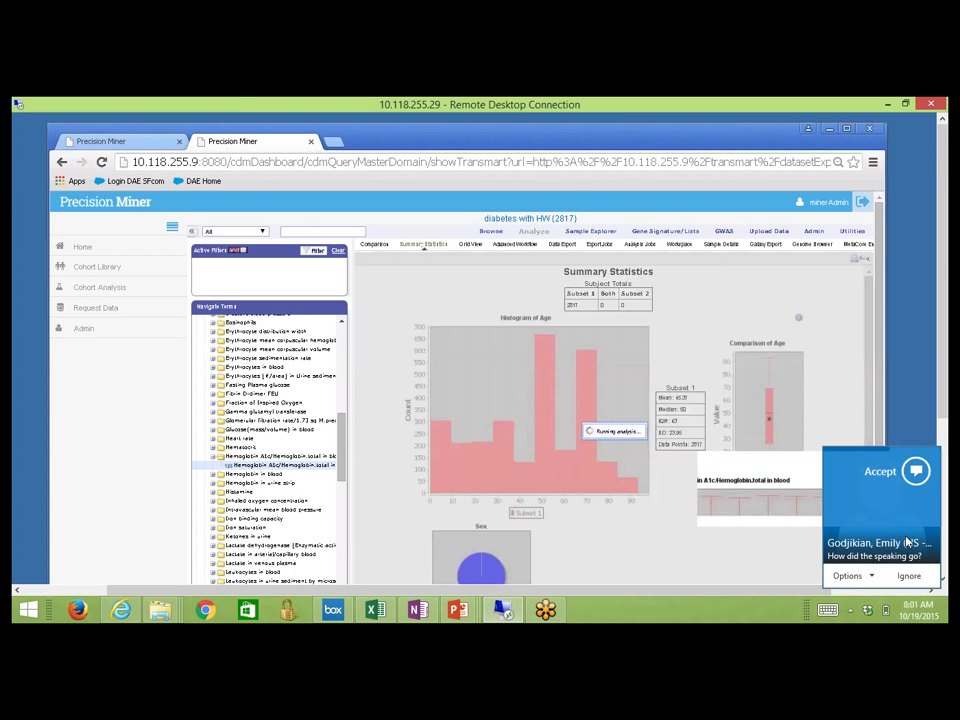
Open the incoming colleague's chat message, reply "going great. doing it now." and close the conversation
left_click(907, 541)
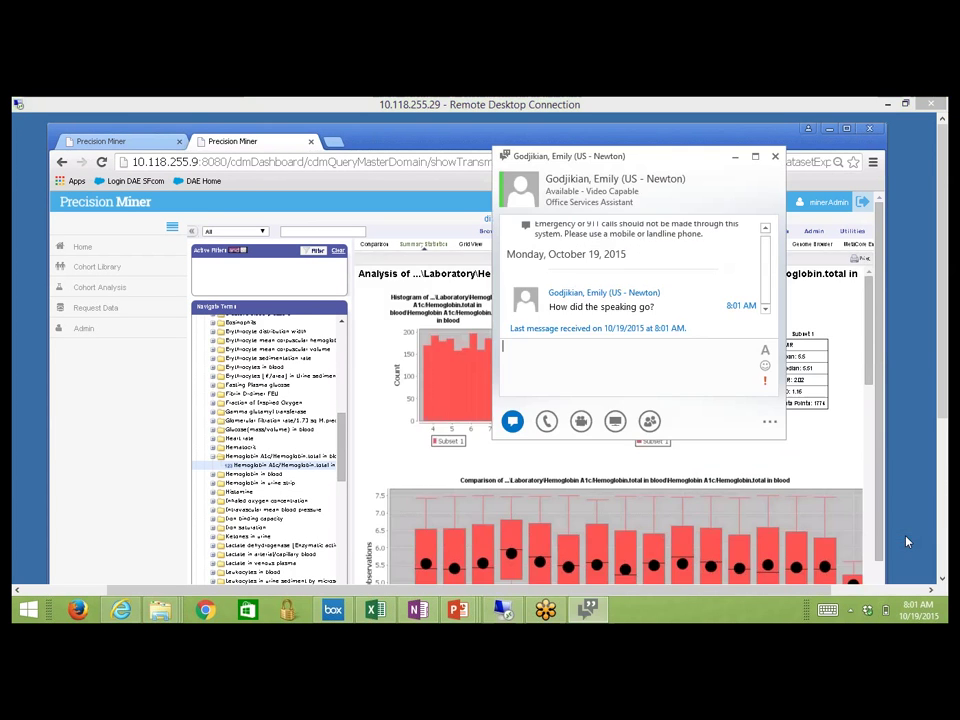
type("going great. doi")
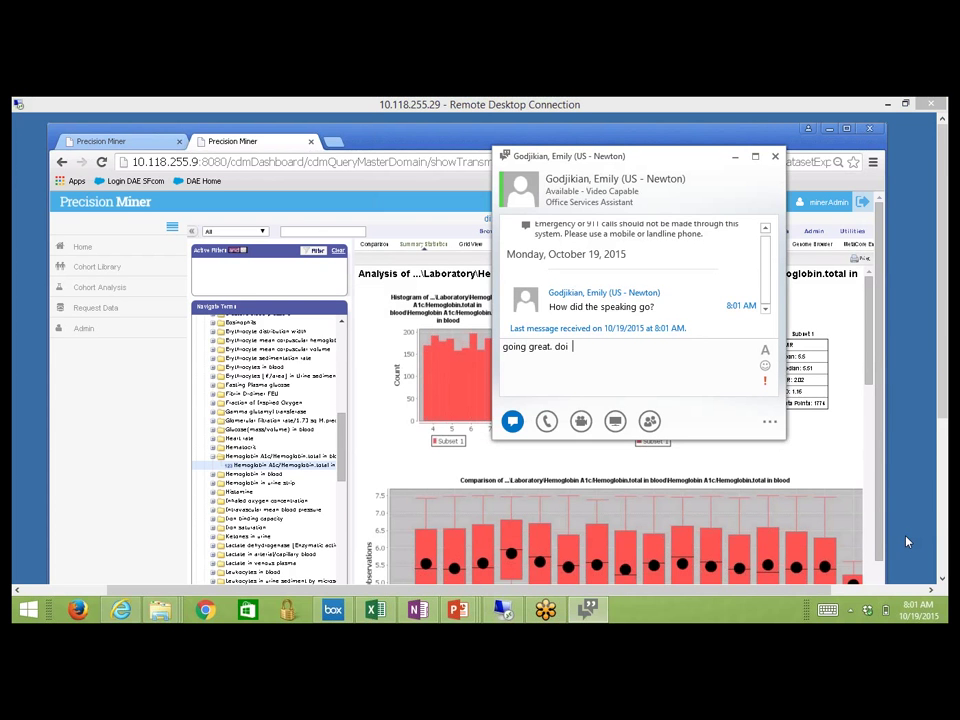
type("ng i")
key("Return")
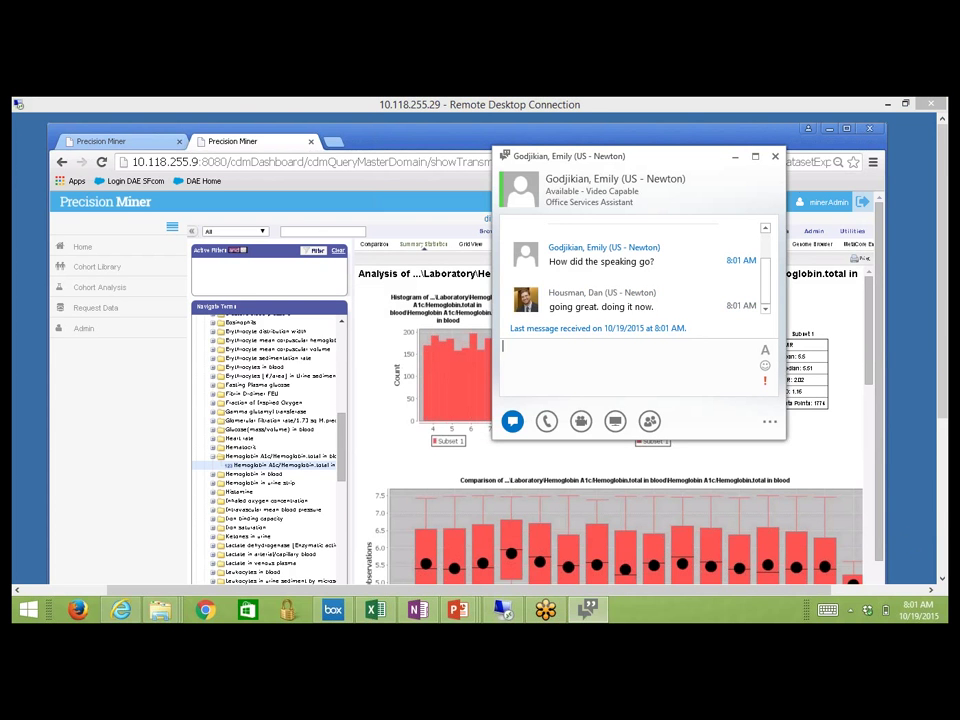
key("Escape")
Examine the yearly Hemoglobin A1c comparison chart in the Summary Statistics analysis
left_click_drag(869, 384, 873, 408)
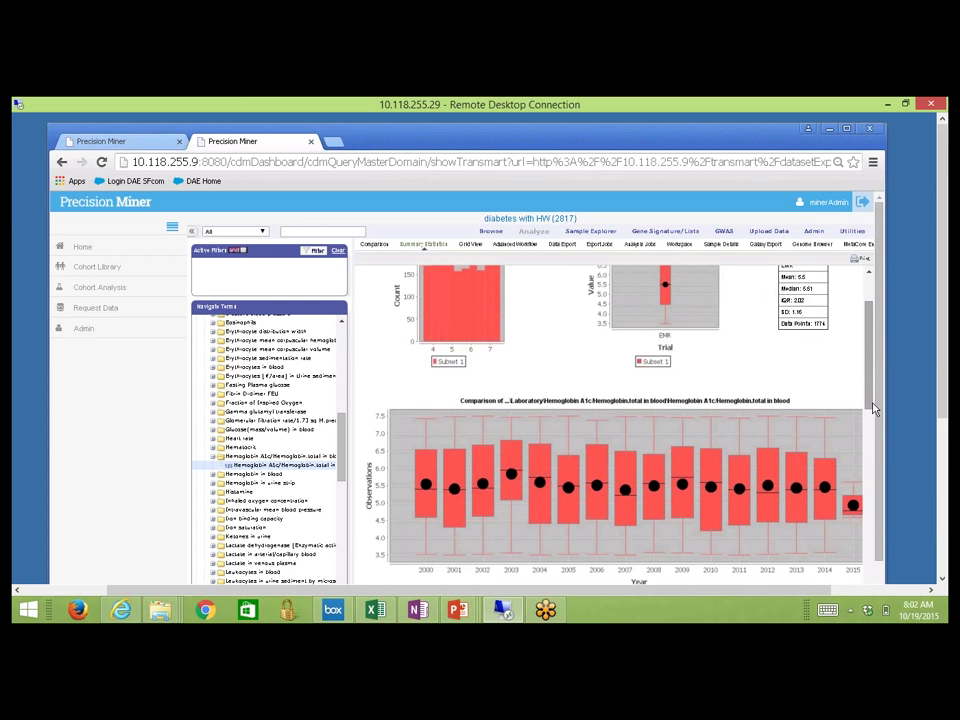